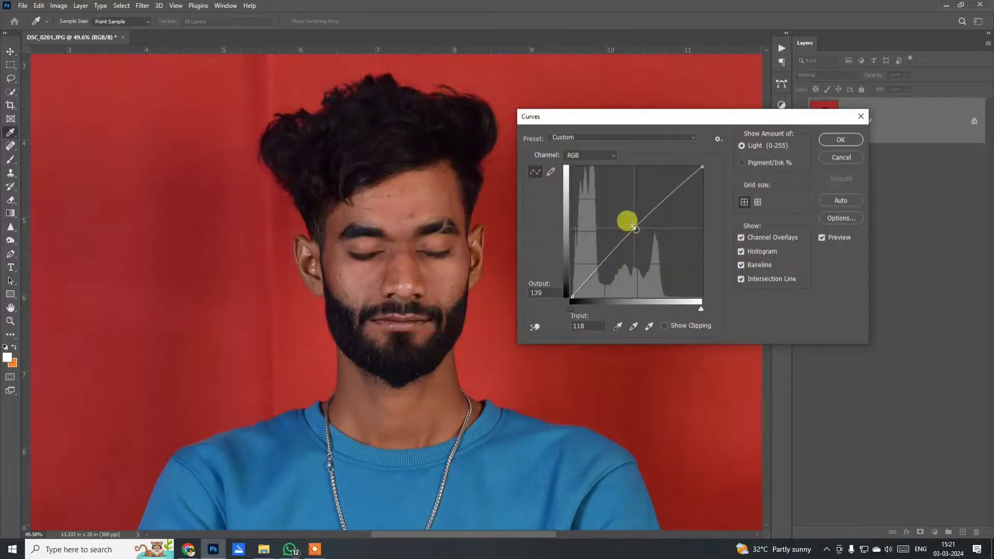
Apply the Curves adjustment to the portrait and move the masked cut-out subject slightly down on the canvas.
click(828, 141)
key(v)
scroll(422, 133, down, 4)
scroll(414, 155, up, 3)
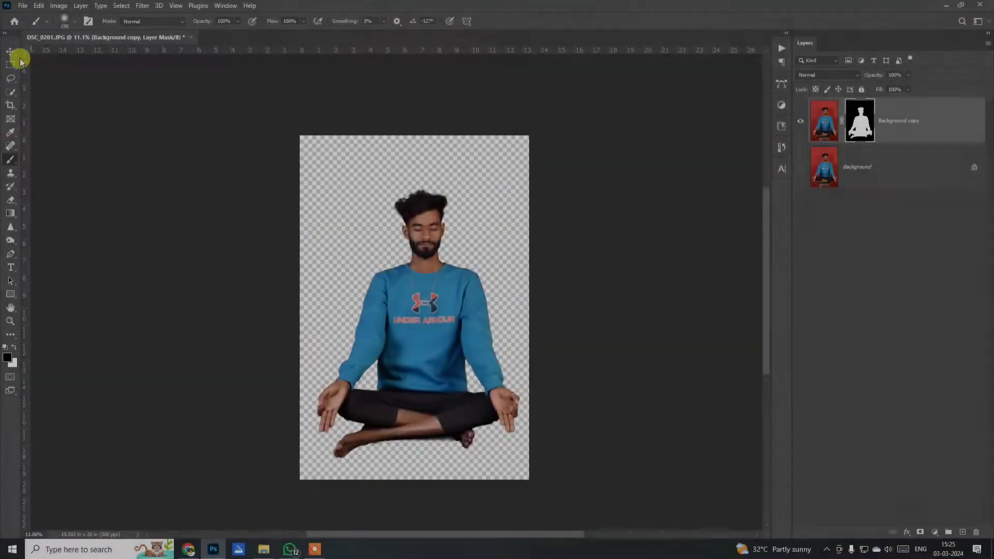
drag(438, 389, 434, 405)
scroll(434, 404, down, 1)
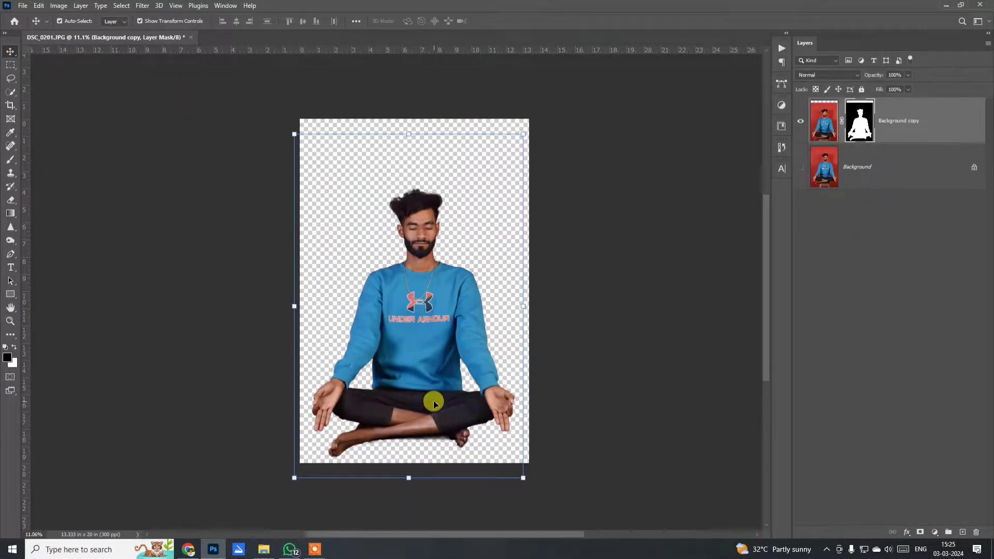
scroll(434, 404, up, 2)
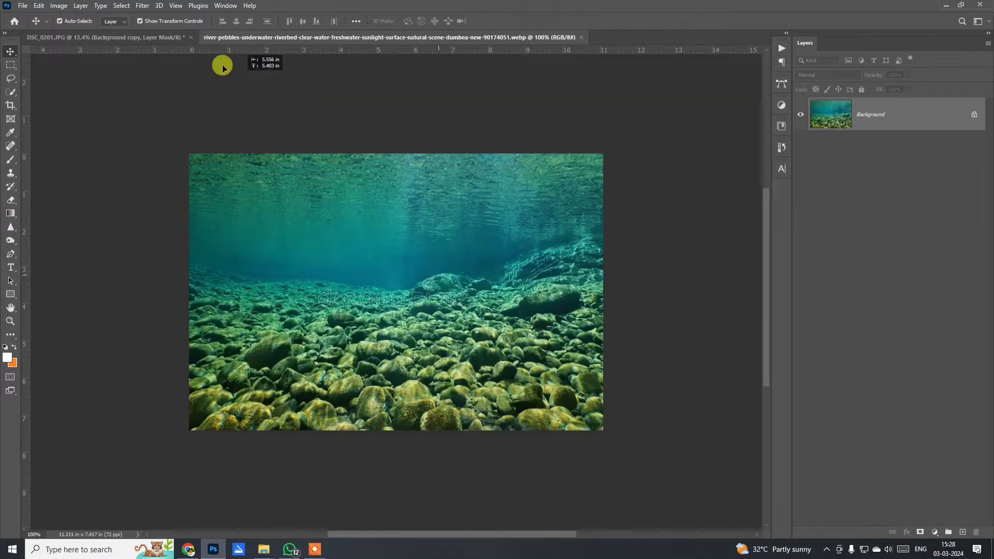
Copy the underwater riverbed image into the portrait document as a new layer and enlarge it beyond the canvas width.
drag(222, 62, 645, 452)
key(Return)
scroll(489, 290, down, 2)
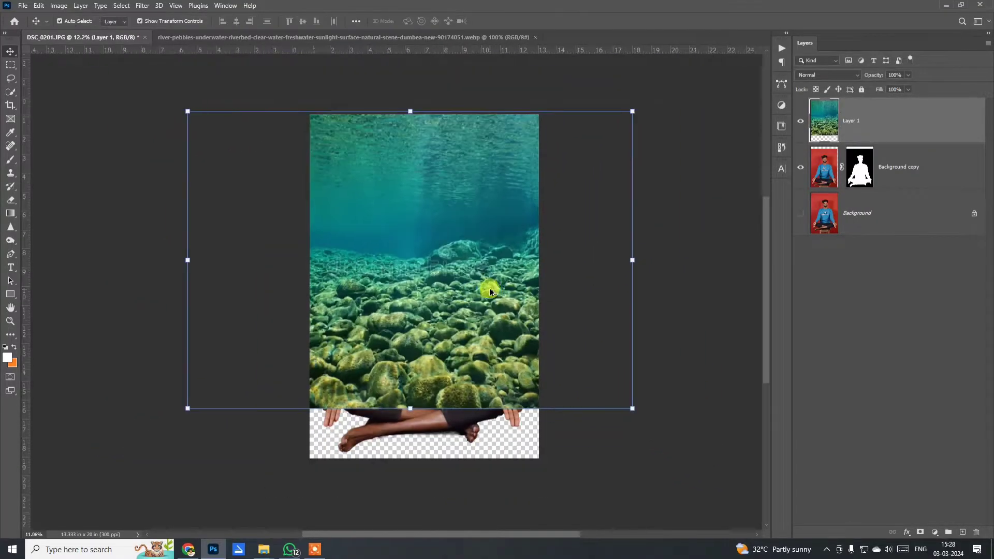
Place the riverbed layer beneath the cut-out subject, then scale and lower it to fill the lower half of the canvas.
drag(882, 124, 864, 195)
drag(514, 295, 517, 360)
drag(633, 325, 543, 369)
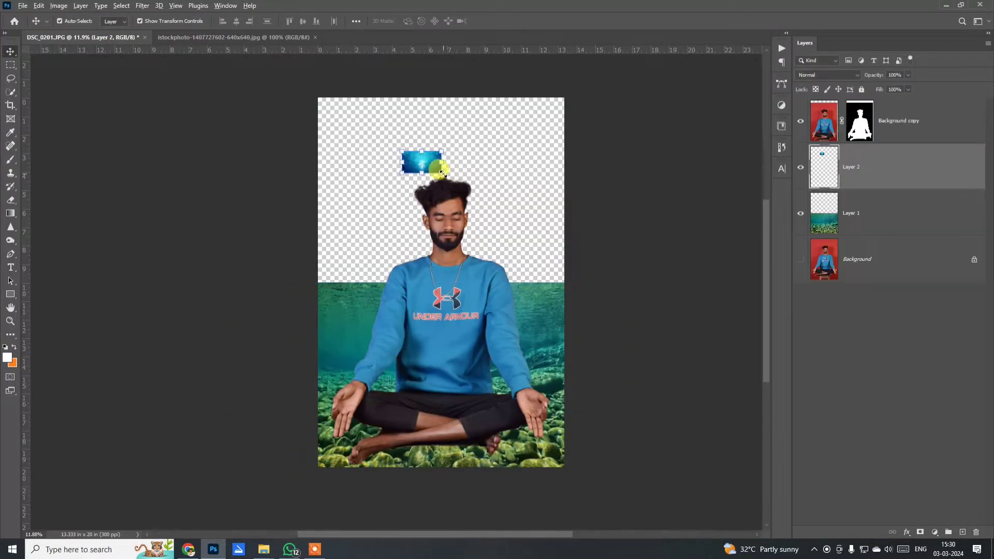
Enlarge and position the sunlit water-surface image to cover the upper part of the canvas behind the subject.
drag(442, 172, 574, 255)
drag(539, 212, 552, 235)
key(Return)
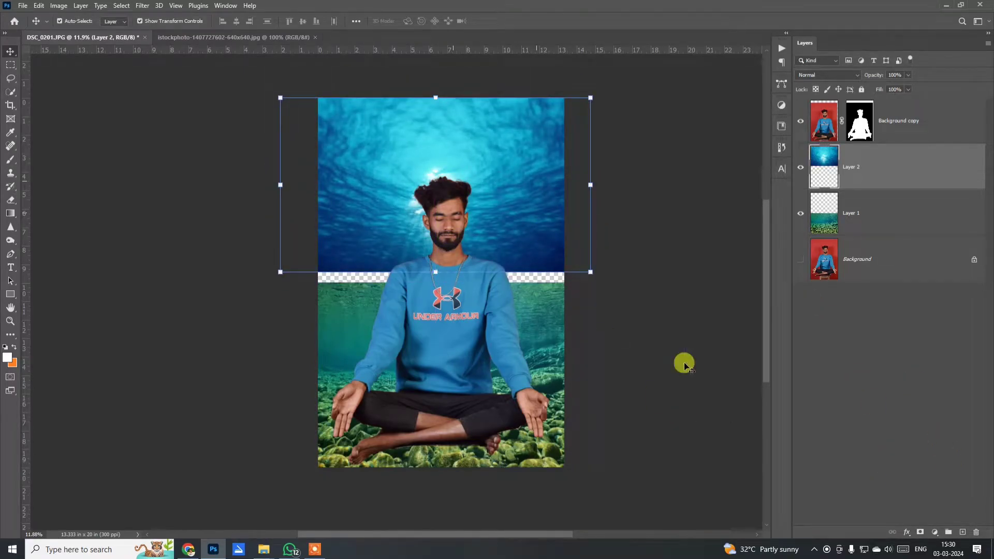
mouse_move(590, 271)
mouse_down()
mouse_move(635, 298)
mouse_move(627, 288)
mouse_up()
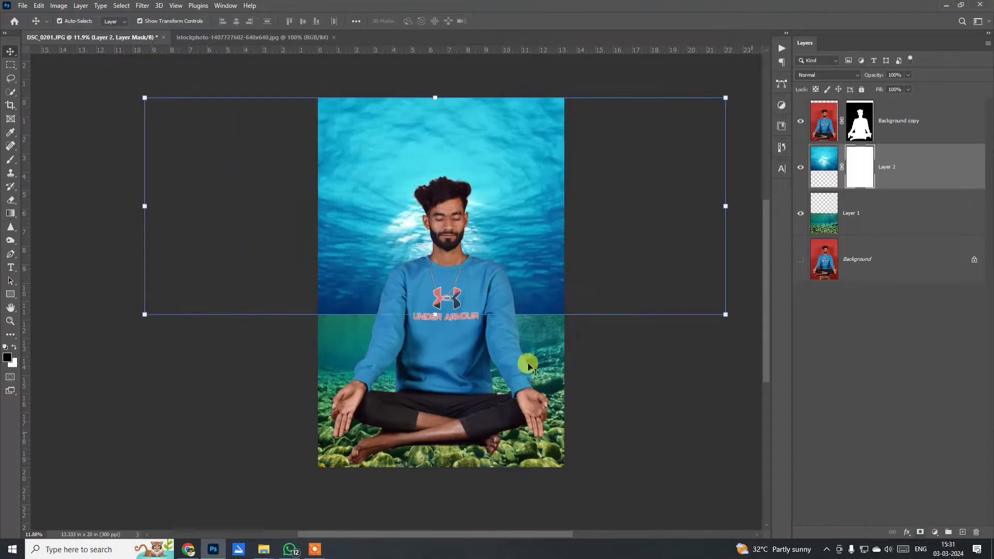
Paint black on the water-surface layer's mask with an 1811 px soft round brush to blend its lower edge into the riverbed.
key(b)
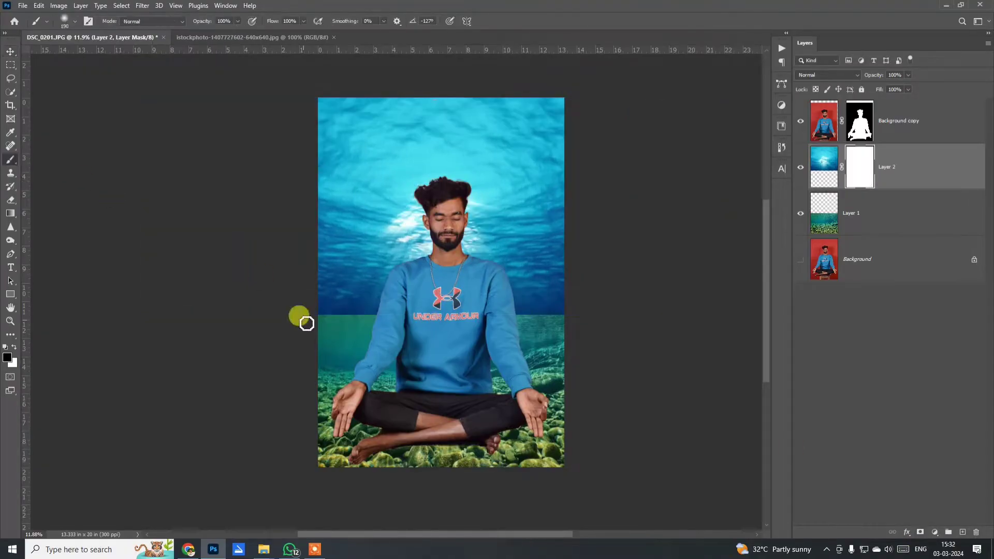
right_click(468, 362)
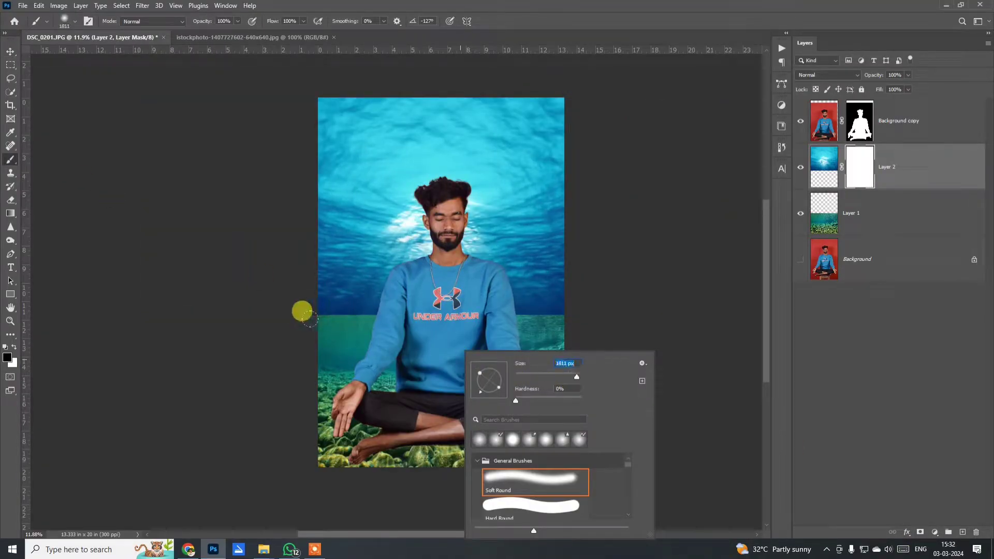
key(Return)
mouse_move(302, 312)
mouse_down()
mouse_move(494, 316)
mouse_move(268, 317)
mouse_up()
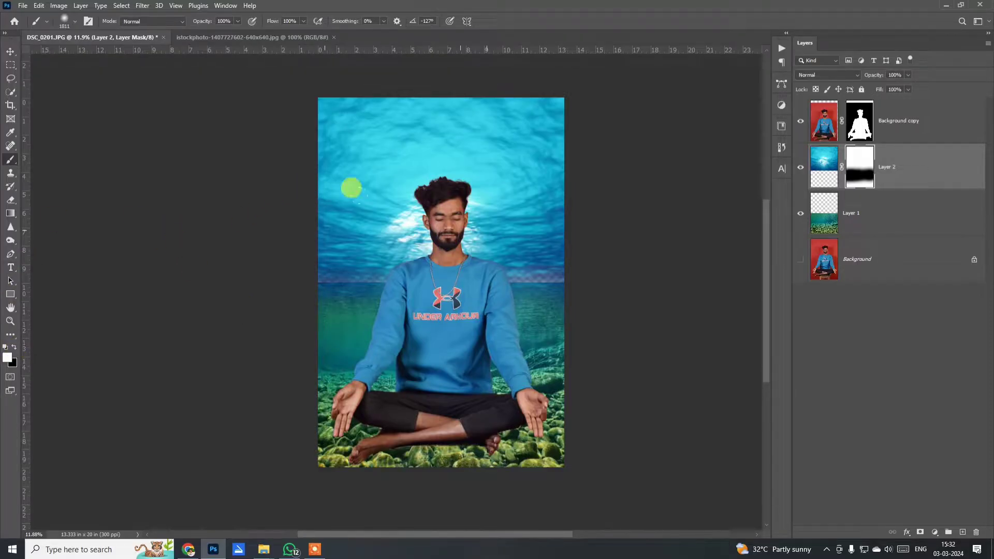
click(9, 52)
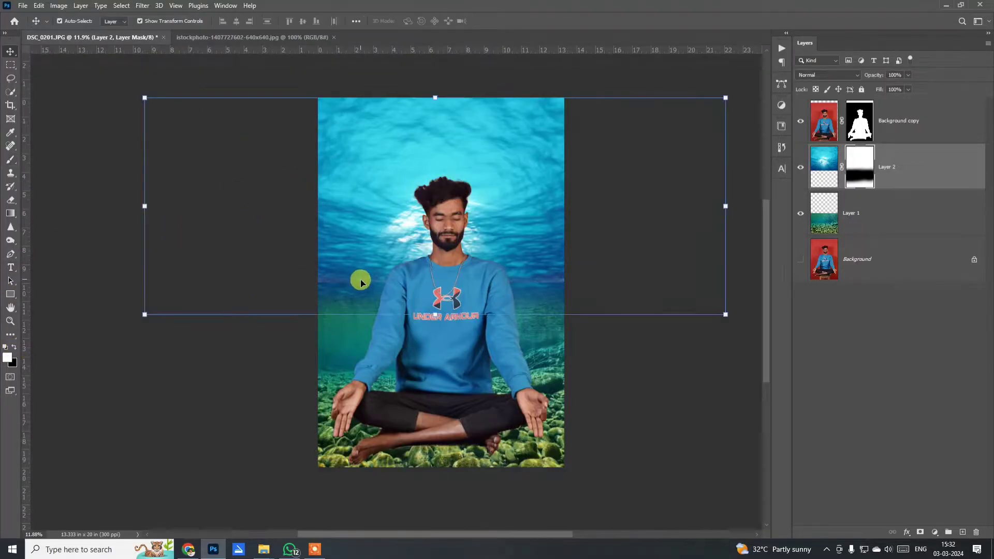
Add a Hue/Saturation adjustment above the riverbed layer with Hue set to +16.
click(875, 220)
click(934, 532)
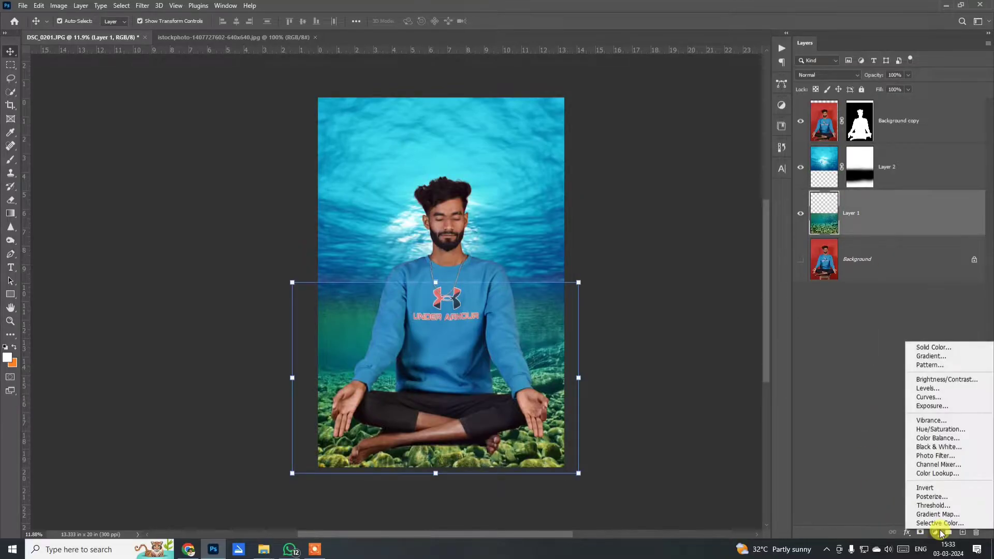
click(938, 429)
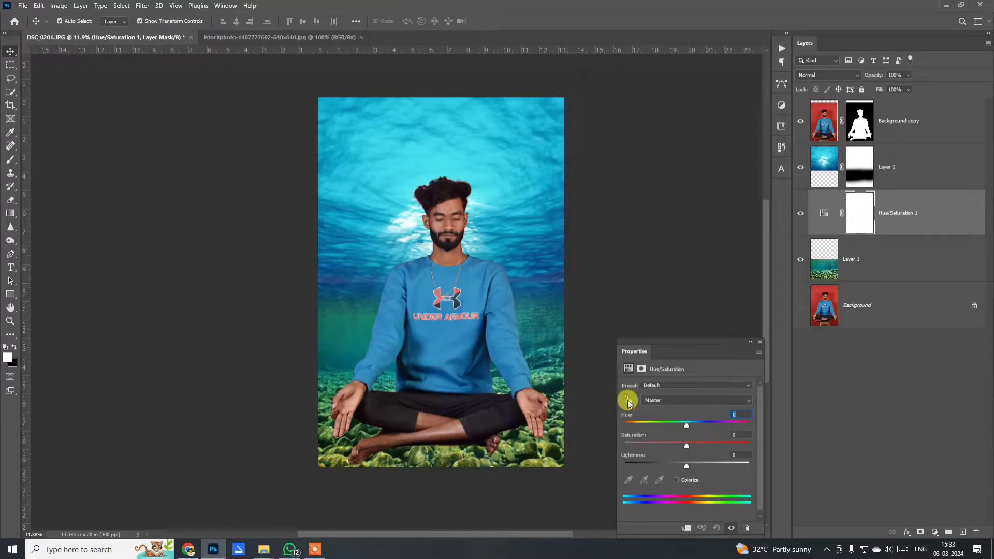
click(628, 400)
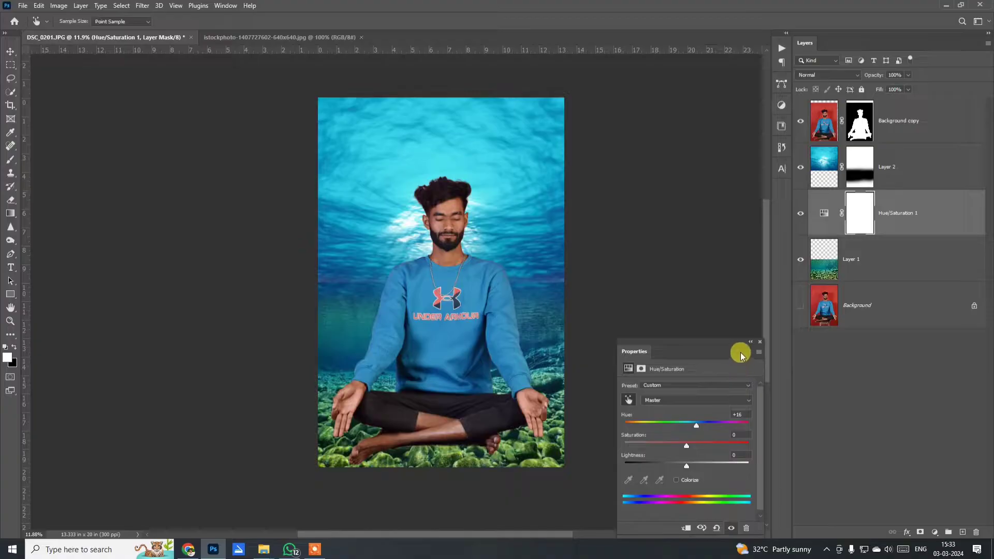
click(757, 344)
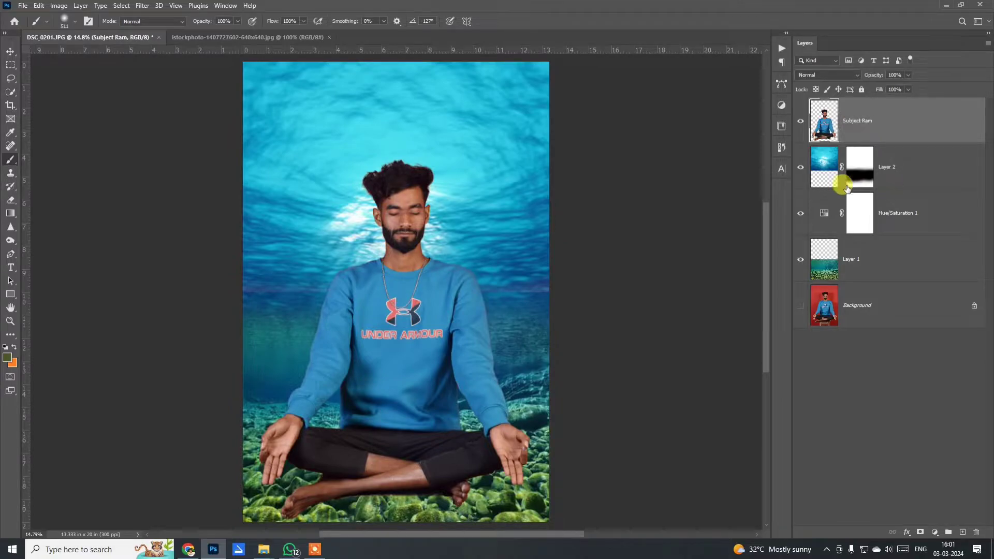
Duplicate the cut-out subject layer and set the copy's blend mode to Lighten.
key(ctrl+j)
key(ctrl+j)
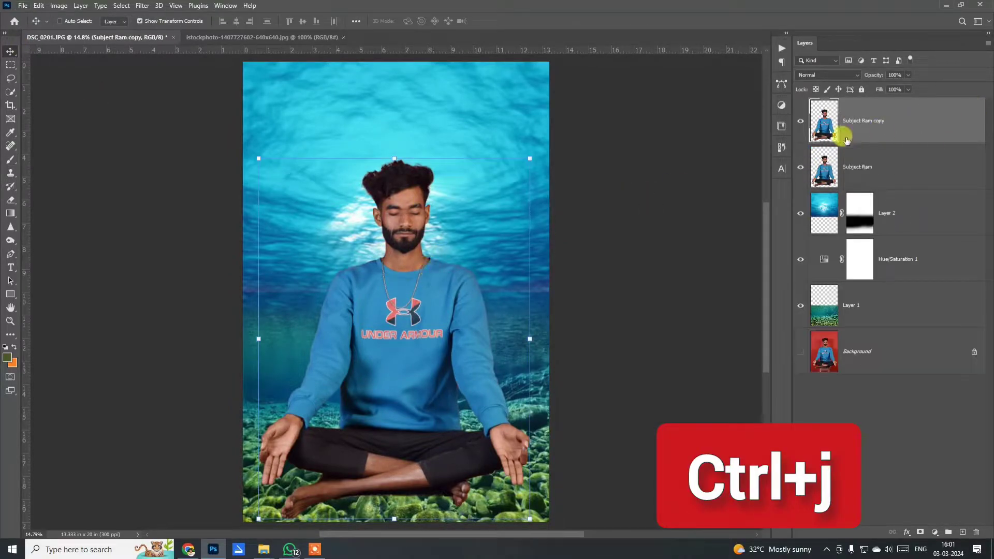
click(826, 74)
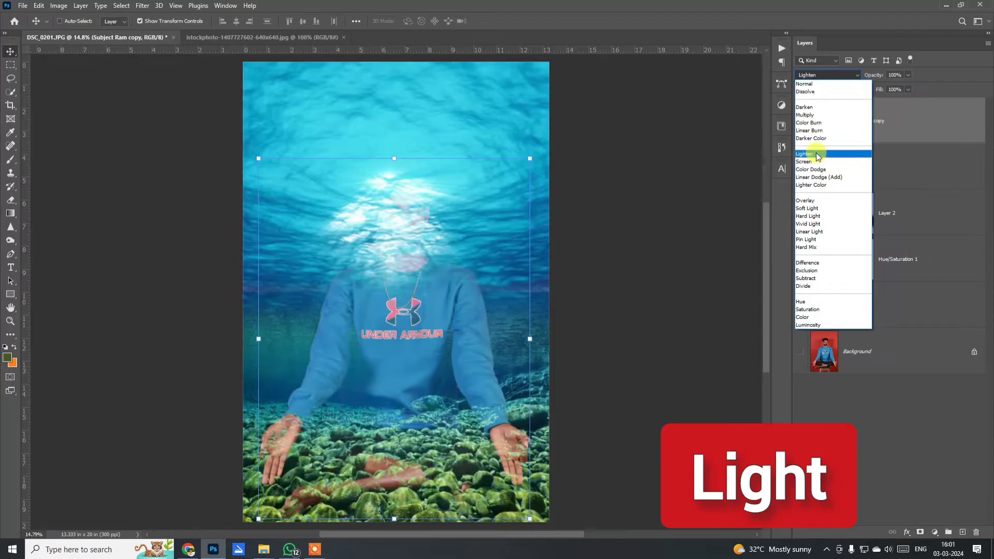
click(816, 153)
Add a layer mask to the subject copy and paint out the face, hands and legs with a black brush.
click(919, 533)
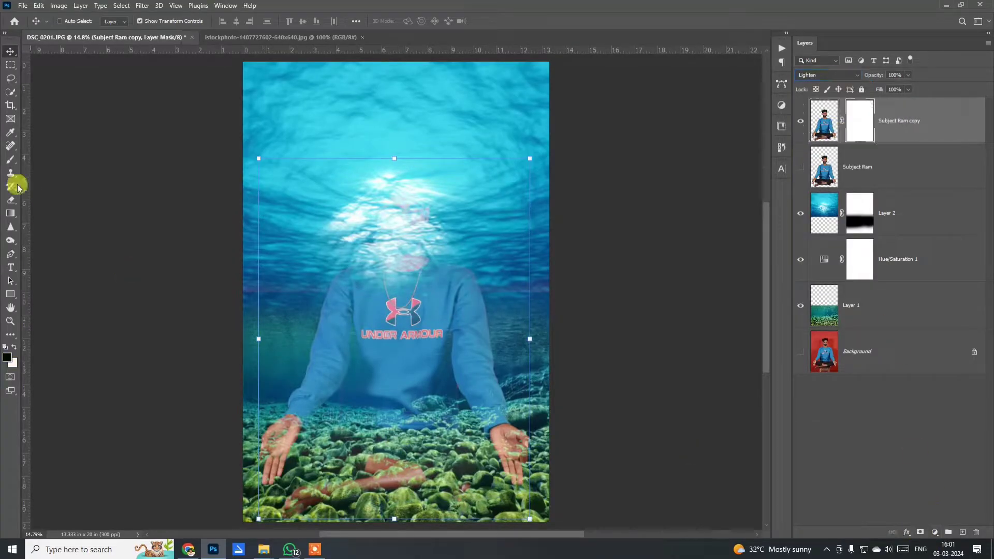
click(11, 159)
mouse_move(259, 443)
mouse_down()
mouse_move(269, 416)
mouse_move(337, 474)
mouse_move(401, 480)
mouse_up()
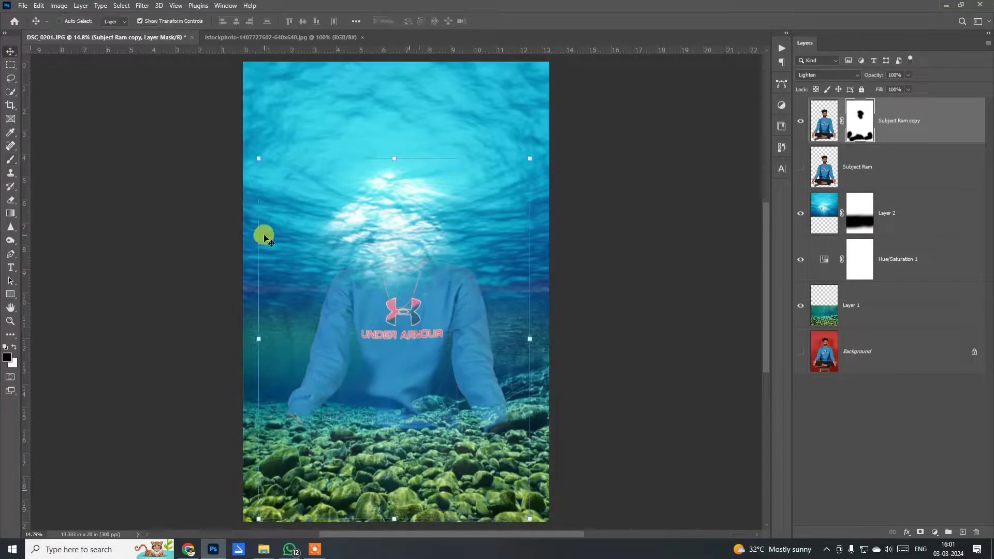
Show the original subject layer and set its blend mode to Darken.
click(800, 166)
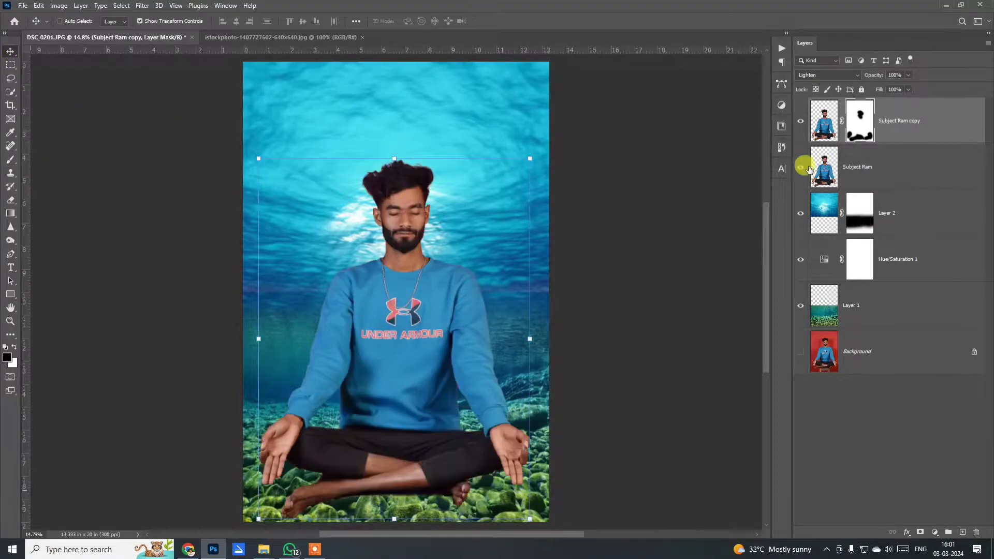
click(860, 170)
click(827, 75)
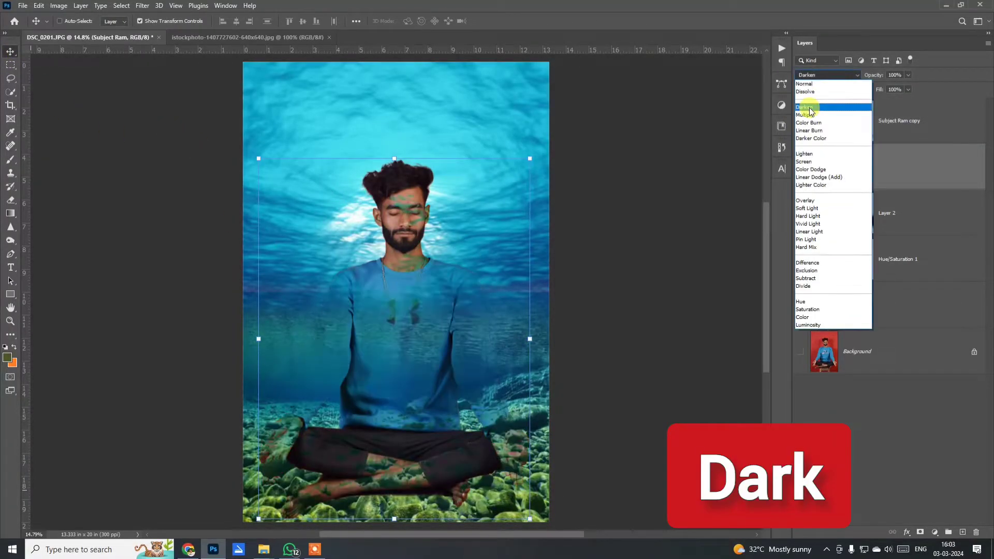
click(808, 108)
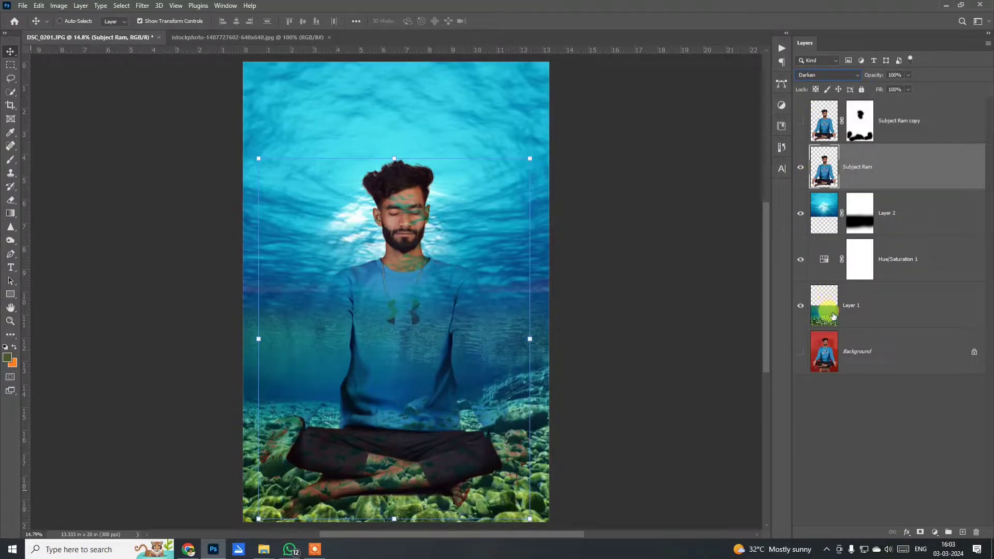
Add a mask to the original subject layer and paint out the sweatshirt with a 1457 px soft black brush.
click(920, 532)
key(b)
right_click(435, 359)
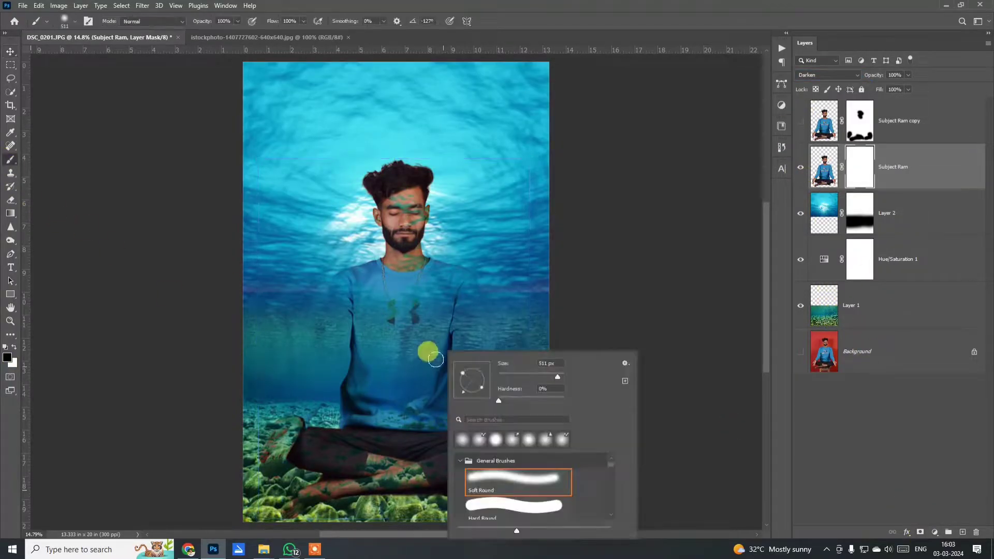
mouse_move(309, 307)
mouse_down()
mouse_move(388, 285)
mouse_move(434, 320)
mouse_move(384, 337)
mouse_move(254, 319)
mouse_up()
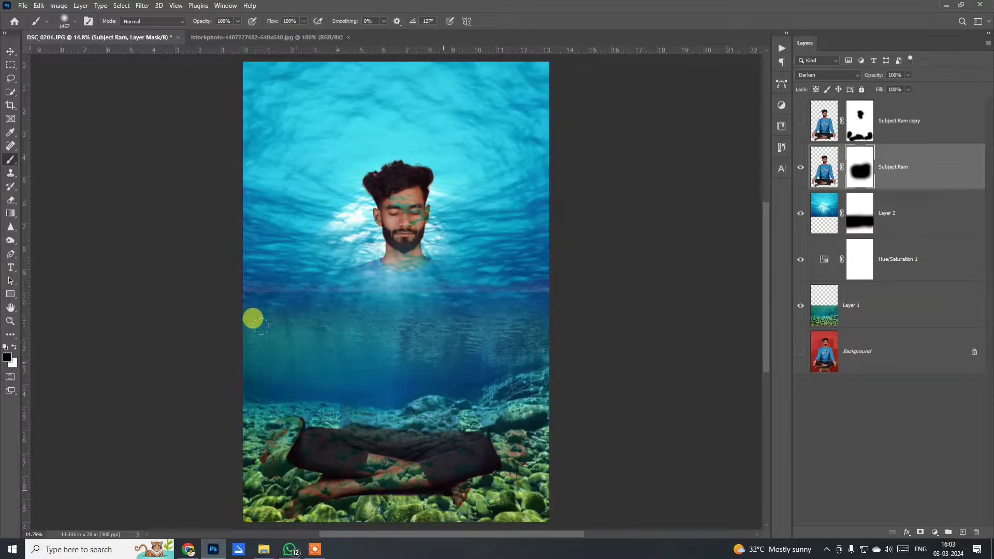
Show the subject copy and change the original subject layer's blend mode to Luminosity, toggling its visibility to compare.
click(800, 119)
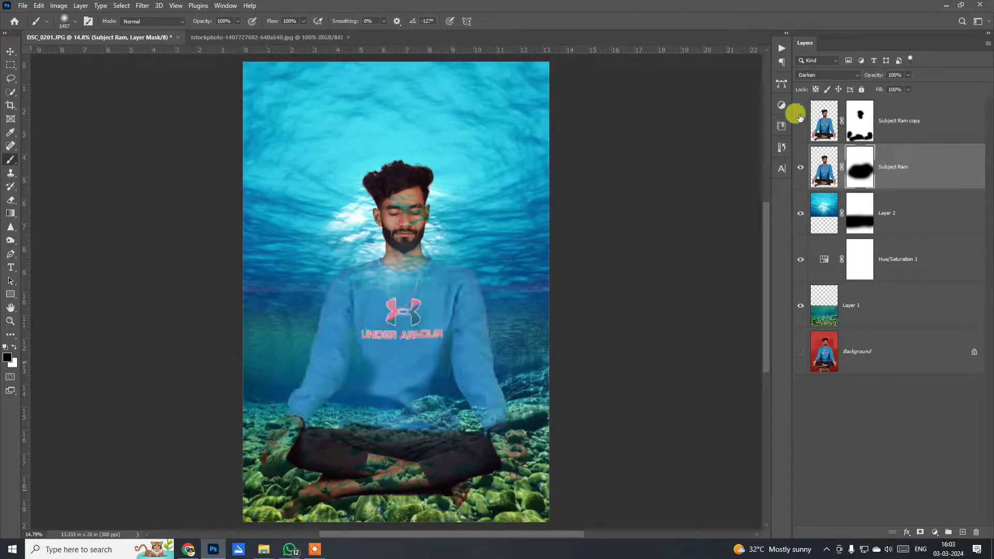
click(823, 167)
click(827, 74)
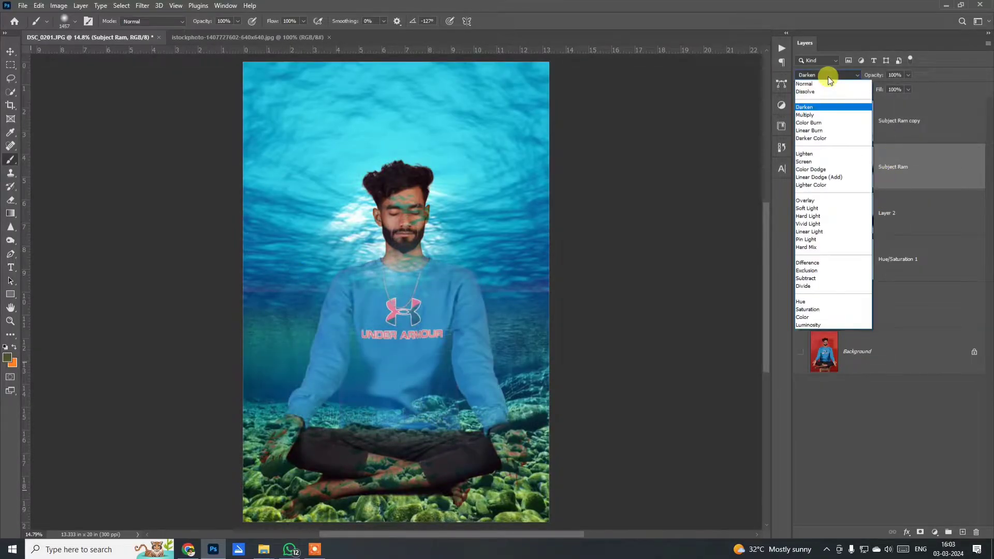
click(809, 325)
click(800, 167)
click(800, 167)
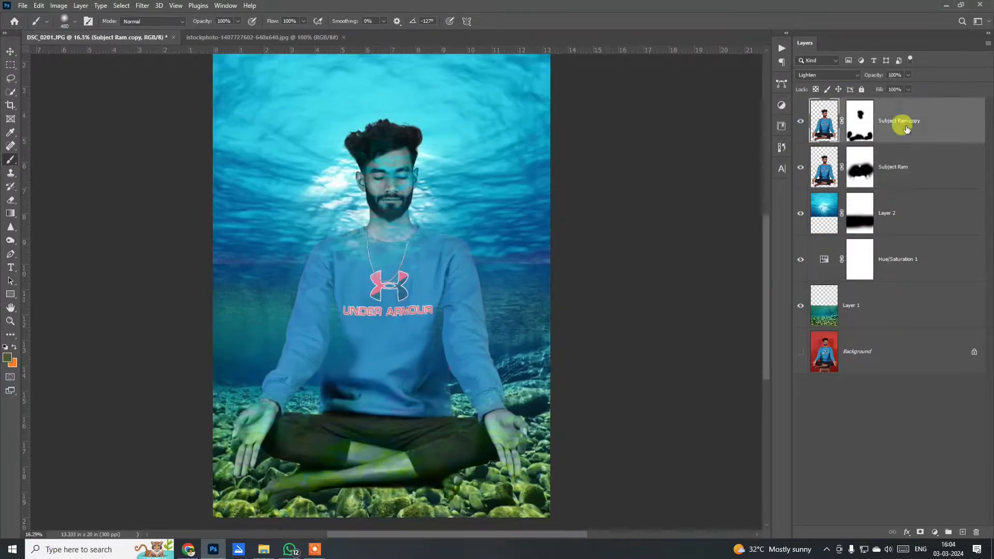
Create a new layer on top and dab a large soft black spot over the subject with a 3582 px brush.
click(961, 531)
click(8, 359)
drag(765, 458, 718, 474)
click(943, 335)
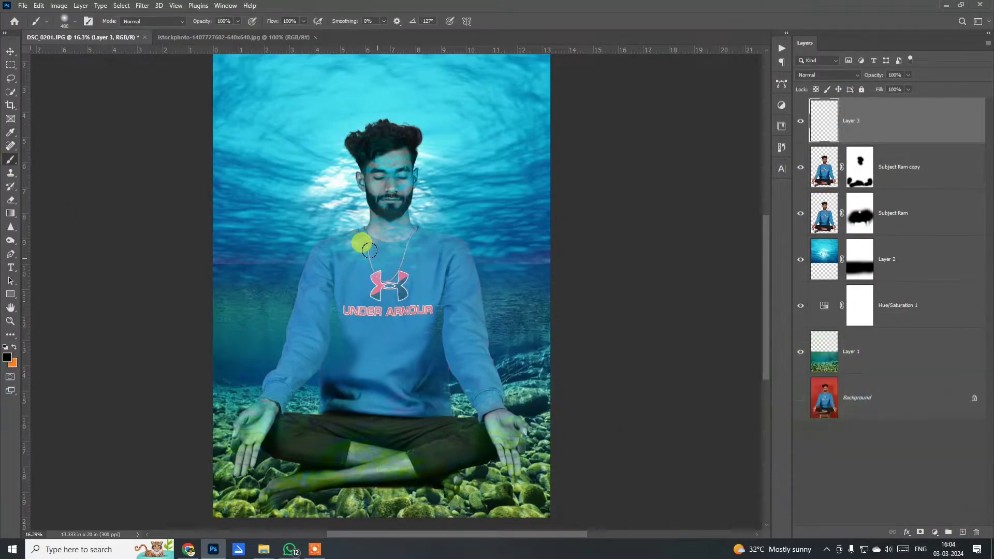
right_click(382, 258)
click(496, 281)
click(380, 218)
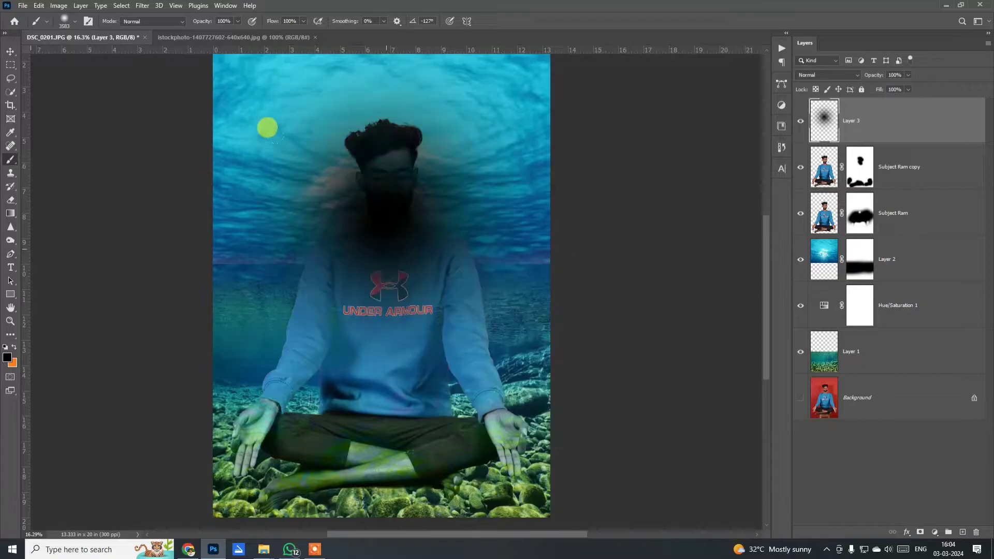
click(380, 242)
Move the black spot down over the sweatshirt and transform it into a wide, flattened horizontal shadow.
click(10, 52)
scroll(364, 344, down, 2)
mouse_move(377, 468)
mouse_down()
mouse_move(389, 140)
mouse_move(389, 326)
mouse_up()
drag(517, 354, 593, 407)
key(ctrl+z)
drag(423, 319, 452, 346)
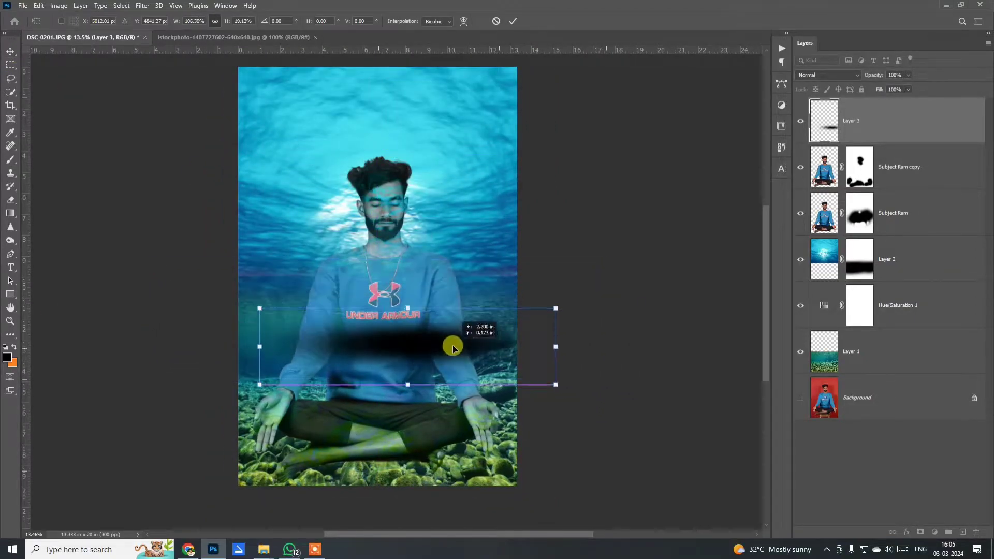
drag(406, 384, 406, 406)
key(Return)
Enlarge the black shadow further and move it down onto the subject's crossed legs.
drag(424, 369, 393, 396)
drag(522, 433, 555, 446)
key(Return)
drag(421, 371, 417, 421)
Place the shadow layer beneath both subject layers and lower it onto the stones under the legs.
drag(858, 130, 879, 238)
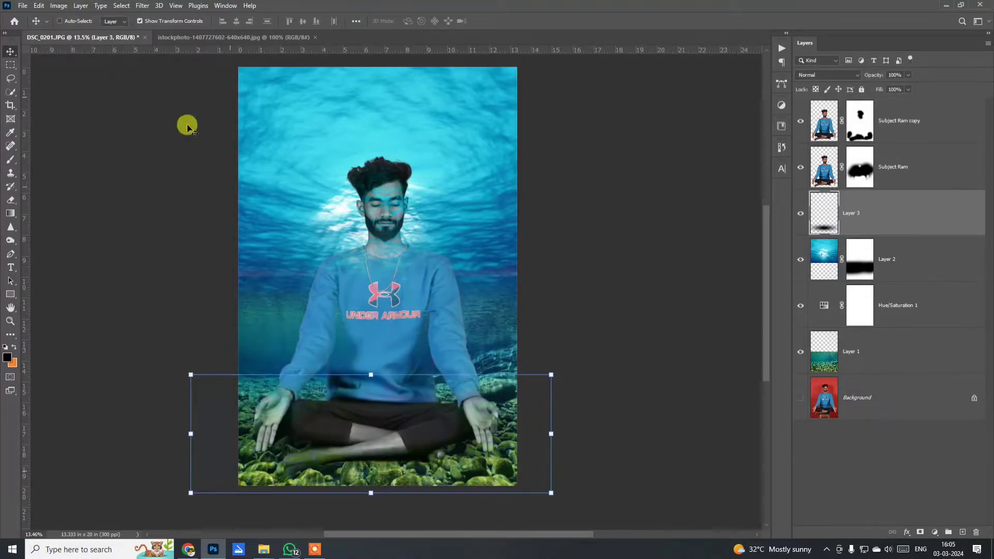
drag(375, 444, 451, 471)
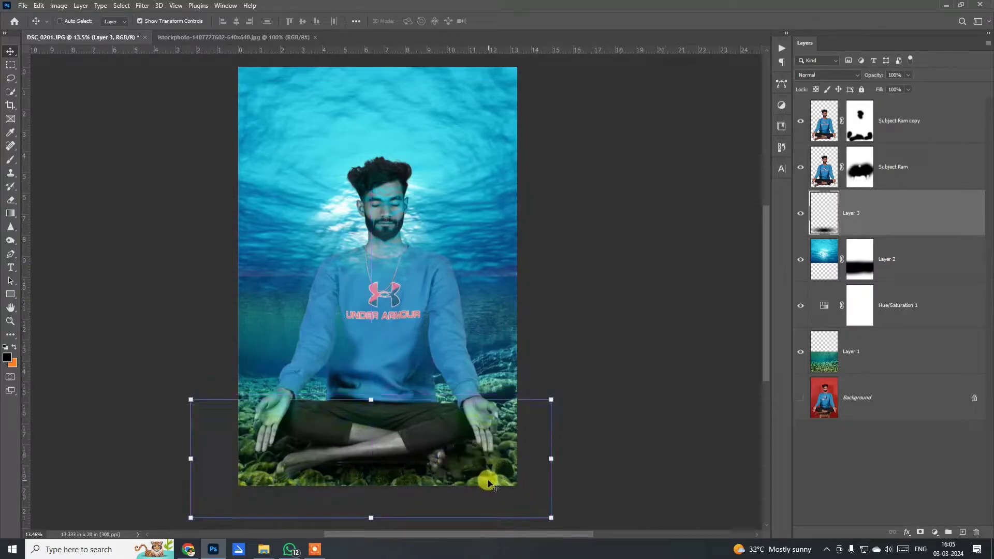
scroll(420, 224, down, 1)
Create a new layer above both subject layers and try an olive-green brush stroke across the crossed legs.
click(892, 130)
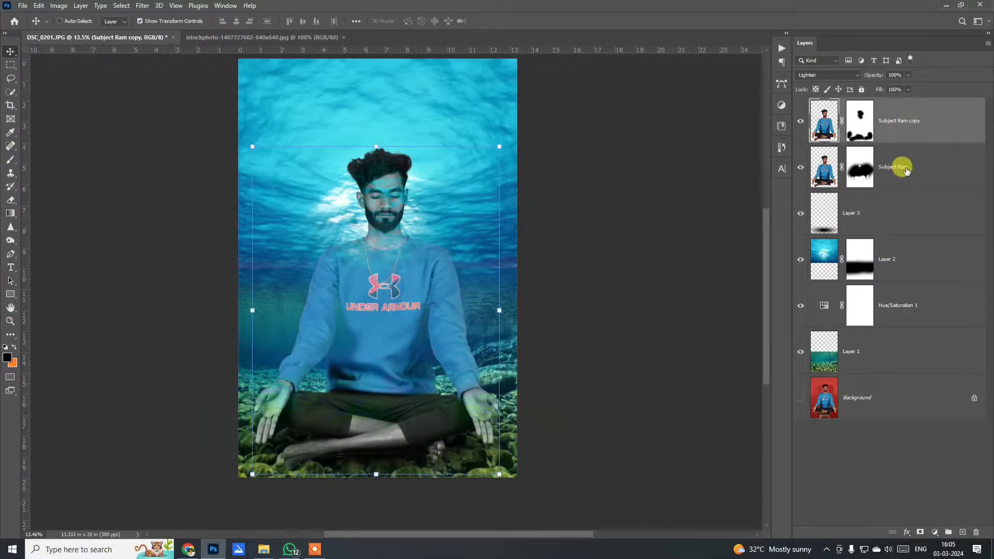
click(958, 533)
key(b)
scroll(371, 370, up, 3)
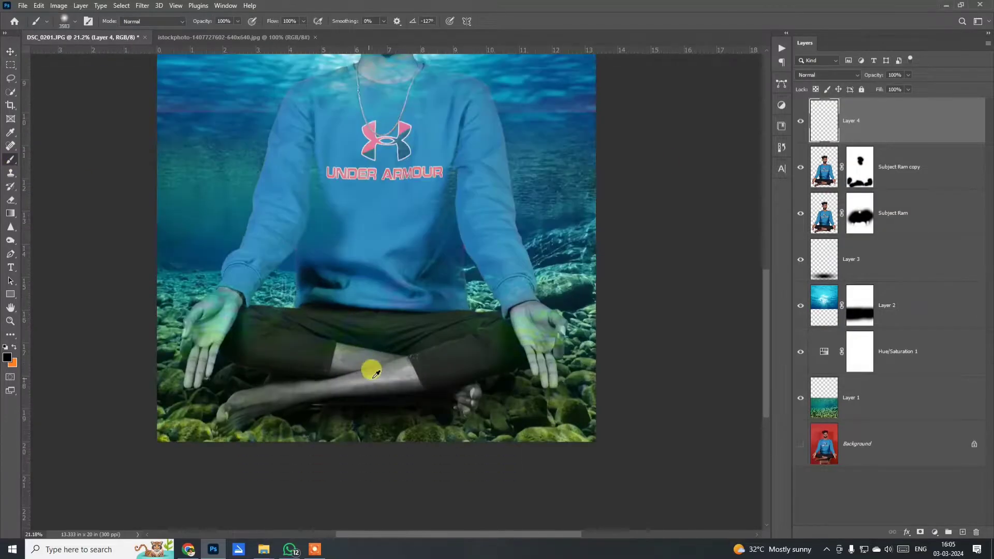
right_click(498, 373)
drag(446, 363, 302, 339)
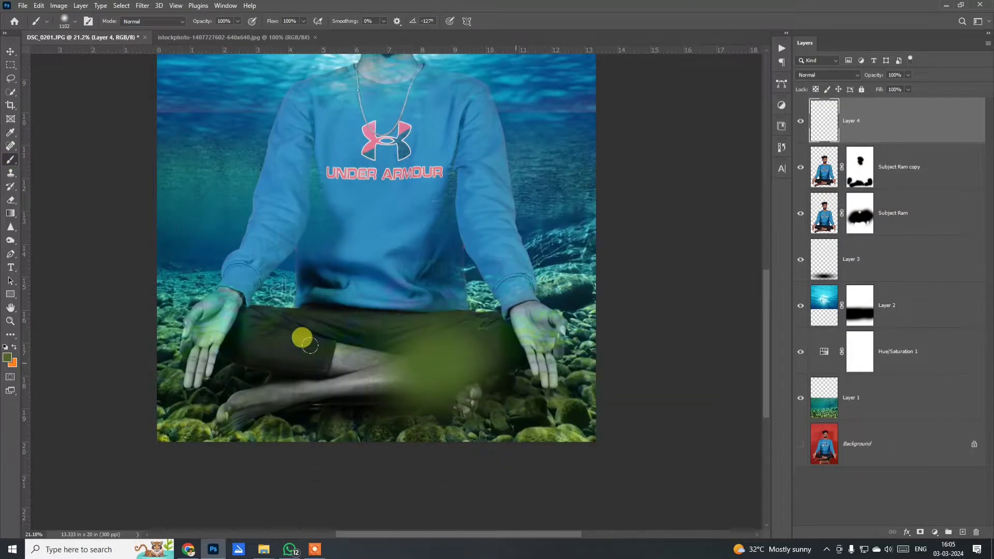
key(ctrl+z)
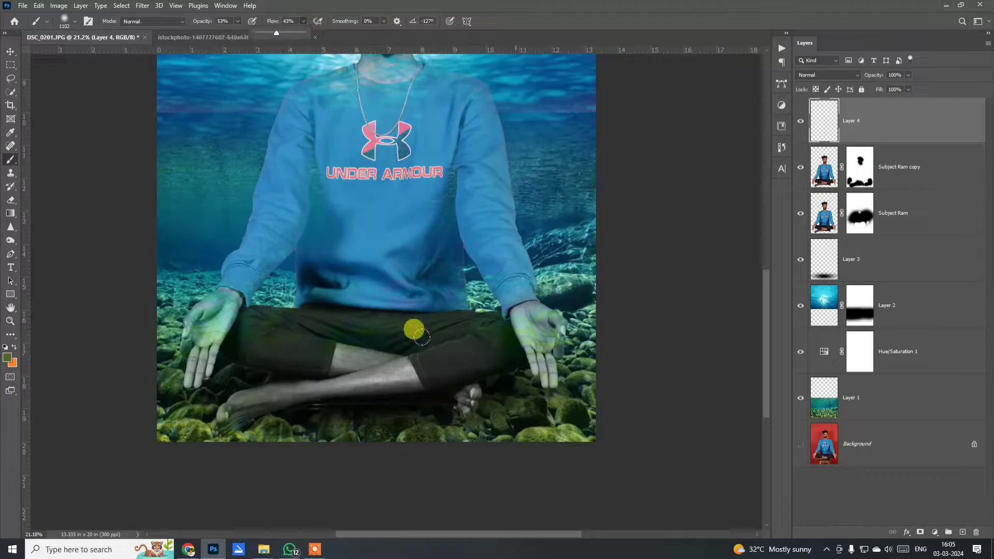
Paint olive green over the crossed legs, feet and both hands with the brush at 53% opacity and 43% flow.
drag(461, 329, 361, 345)
mouse_move(298, 357)
mouse_down()
mouse_move(249, 381)
mouse_move(279, 329)
mouse_move(356, 312)
mouse_move(416, 344)
mouse_move(535, 346)
mouse_up()
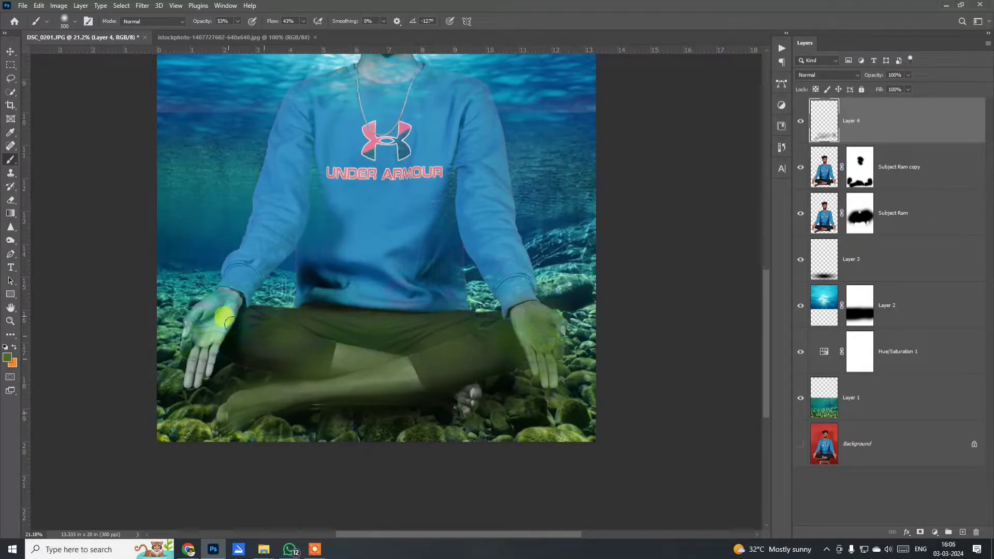
mouse_move(229, 324)
mouse_down()
mouse_move(180, 362)
mouse_move(211, 293)
mouse_move(239, 321)
mouse_up()
scroll(239, 323, up, 2)
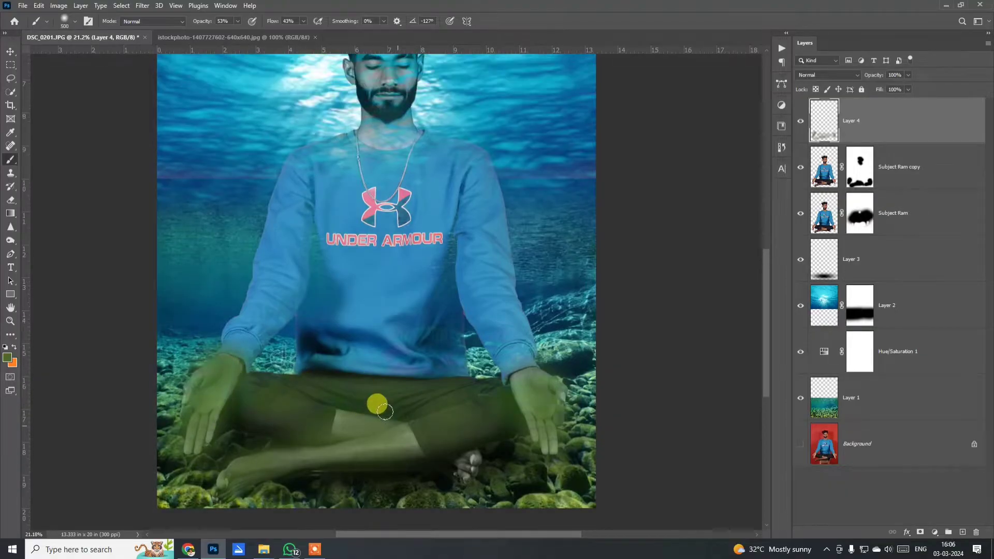
drag(385, 411, 471, 420)
scroll(269, 444, up, 3)
scroll(439, 402, down, 4)
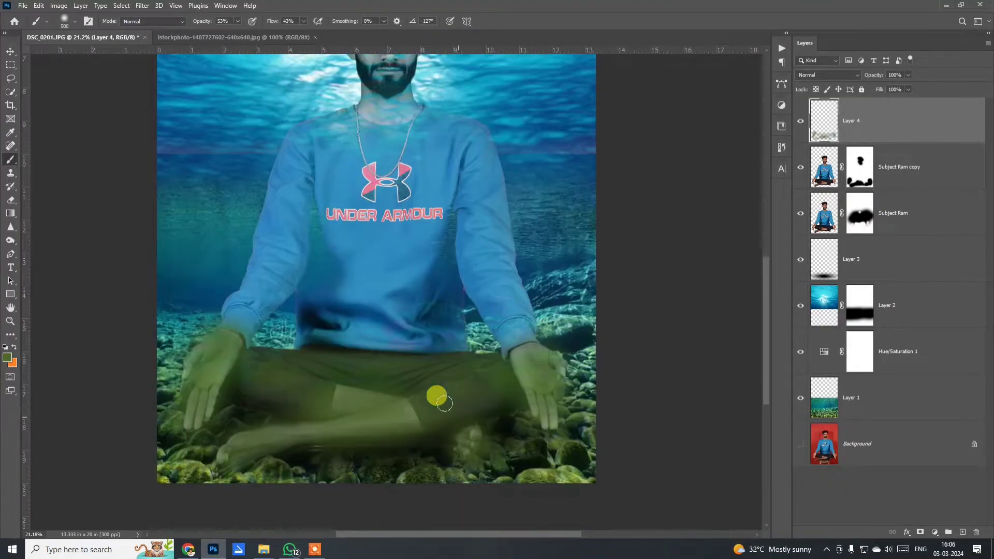
Set the olive-green paint layer's blend mode to Vivid Light.
scroll(439, 402, down, 2)
scroll(465, 387, up, 4)
scroll(453, 379, down, 1)
scroll(452, 379, up, 1)
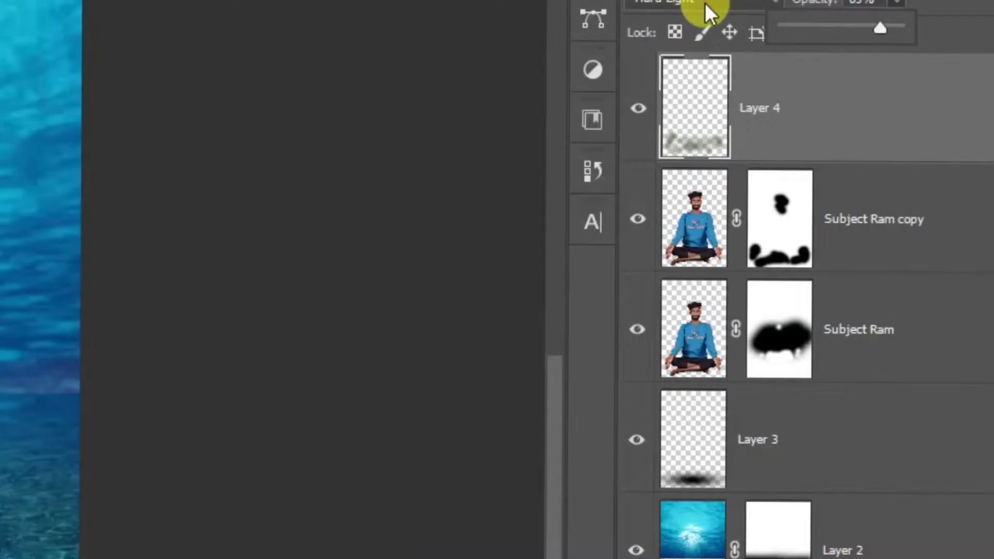
click(827, 76)
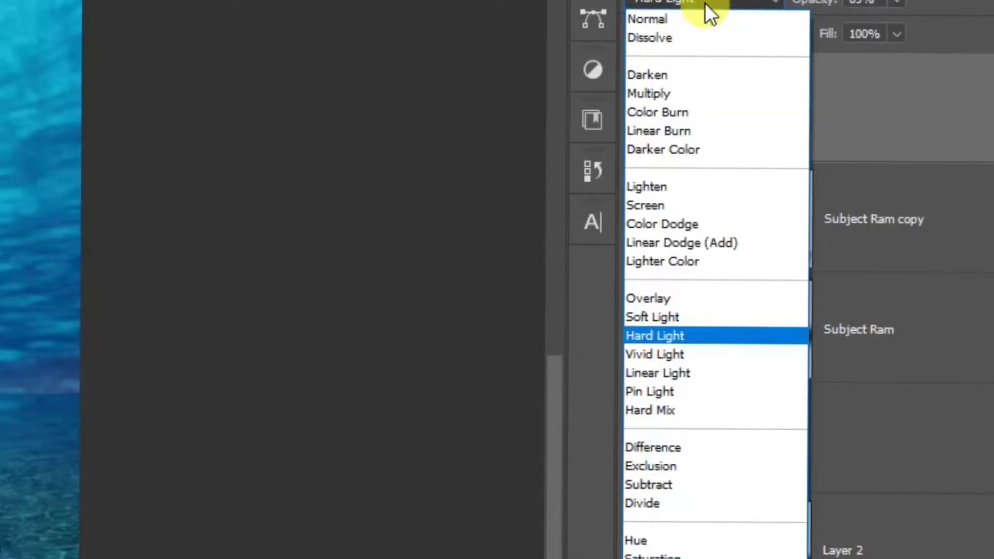
click(655, 354)
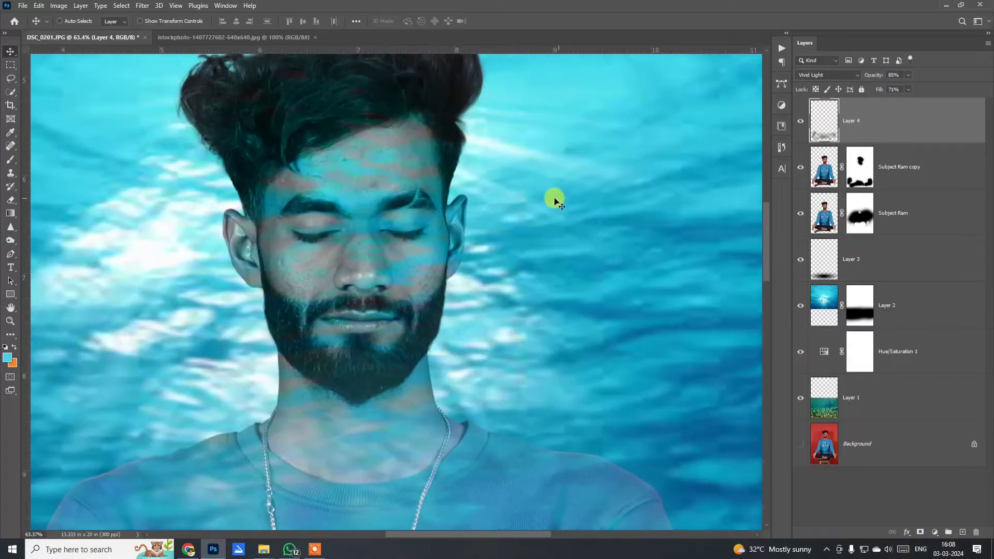
Create a new layer on top and set its blend mode to Multiply.
click(962, 532)
click(823, 75)
click(816, 115)
Sample a blue from the water and brush it softly over the subject's face at 53% opacity and 43% flow.
click(11, 160)
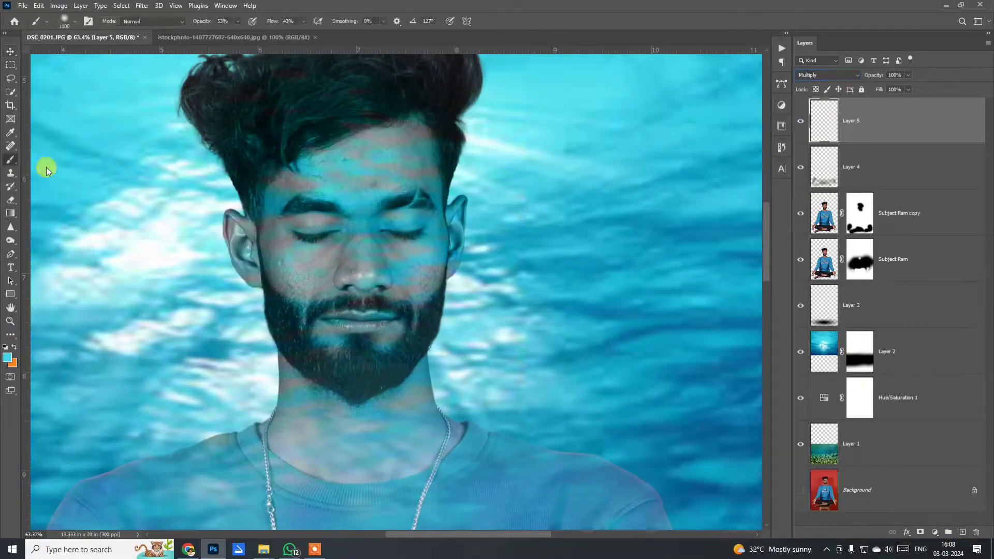
alt+click(555, 242)
right_click(568, 239)
click(661, 263)
click(323, 261)
click(294, 263)
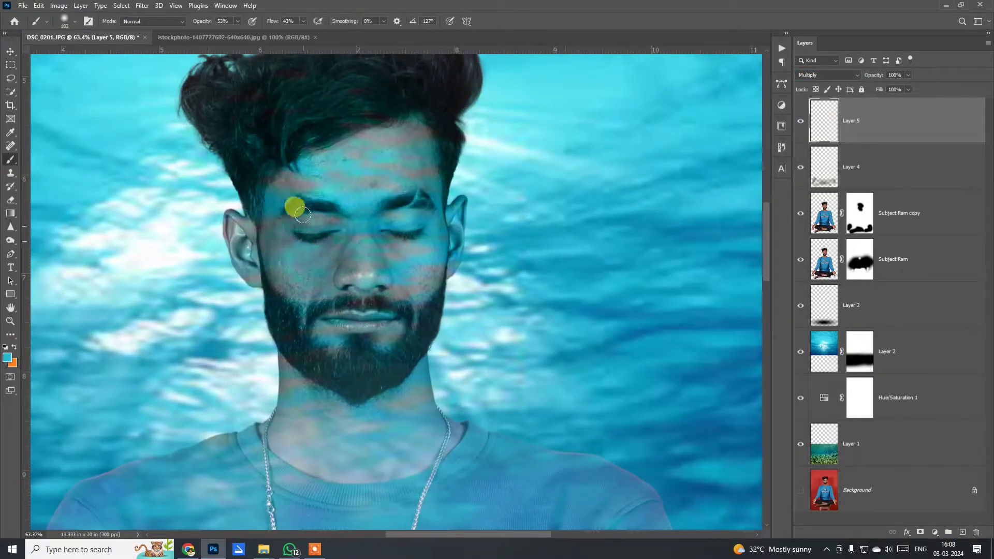
click(420, 271)
scroll(398, 207, down, 2)
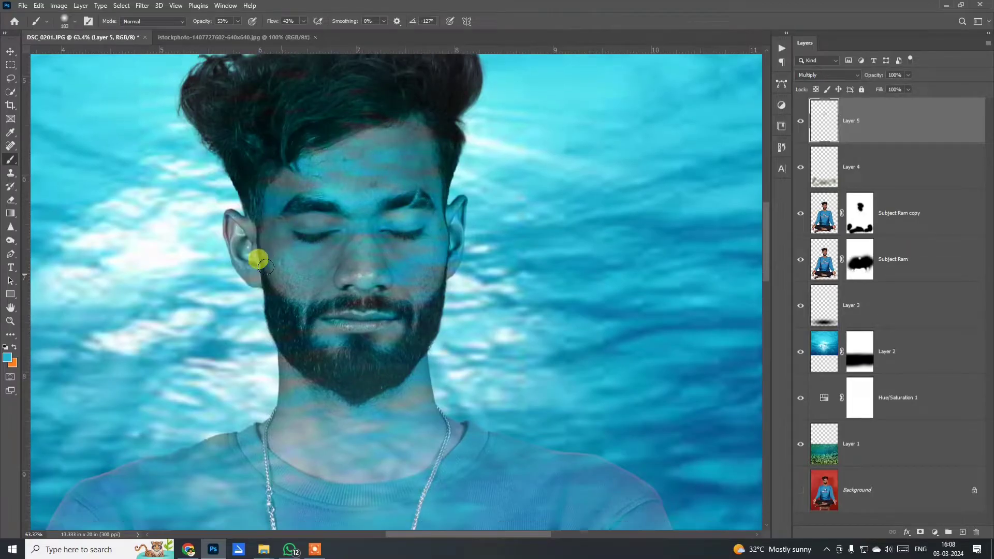
scroll(243, 240, down, 2)
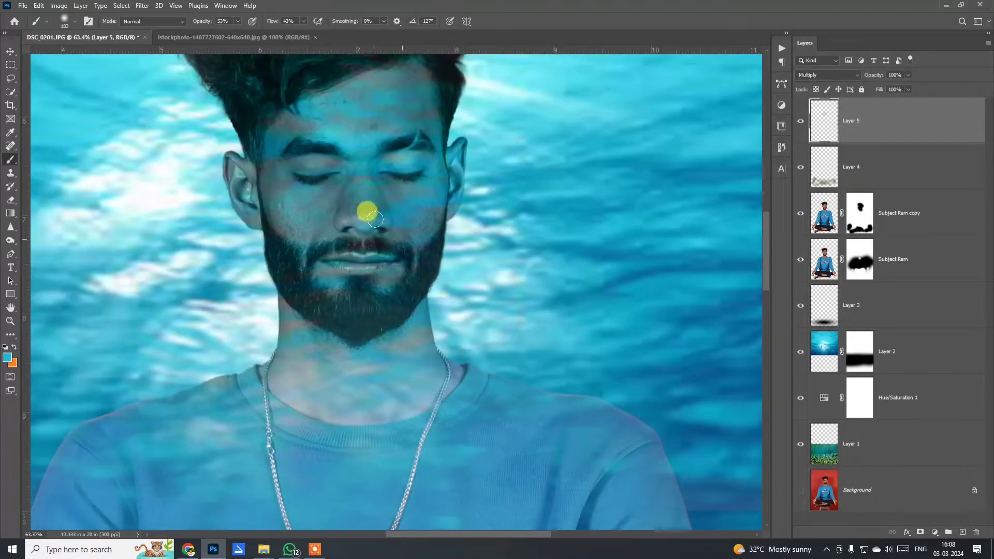
Brush the sampled water blue over the pale skin of the neck.
scroll(382, 231, down, 5)
scroll(332, 298, up, 5)
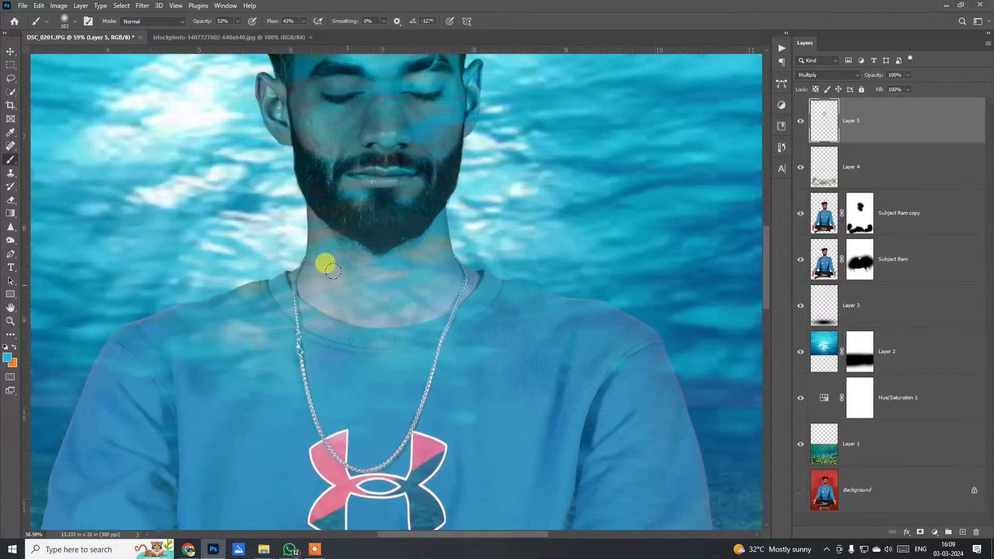
mouse_move(326, 264)
mouse_down()
mouse_move(444, 283)
mouse_move(351, 255)
mouse_up()
scroll(333, 270, down, 4)
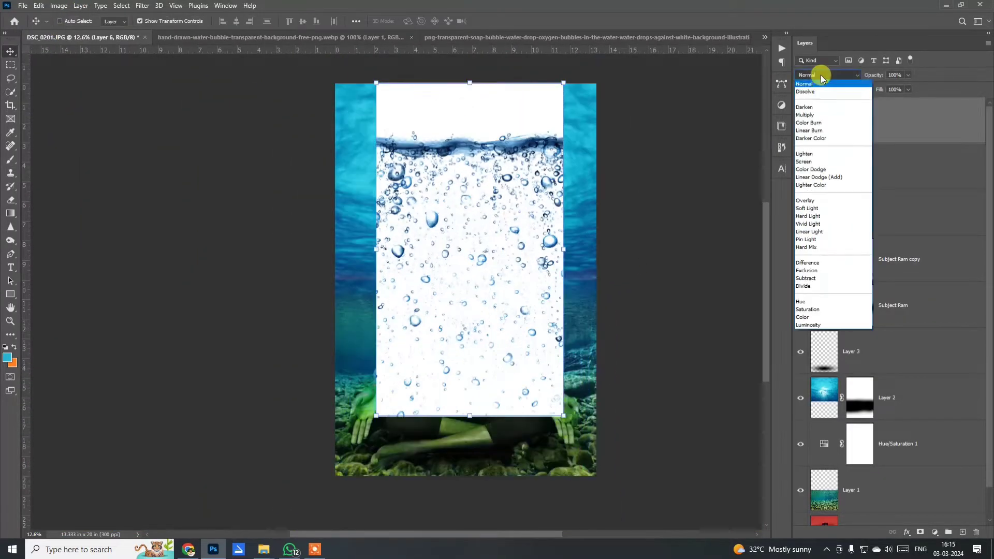
Set the pasted water-bubble layer to Multiply, then shrink it and move it up around the subject's head.
click(815, 115)
drag(539, 229, 501, 171)
key(Return)
scroll(510, 190, up, 5)
scroll(518, 264, down, 5)
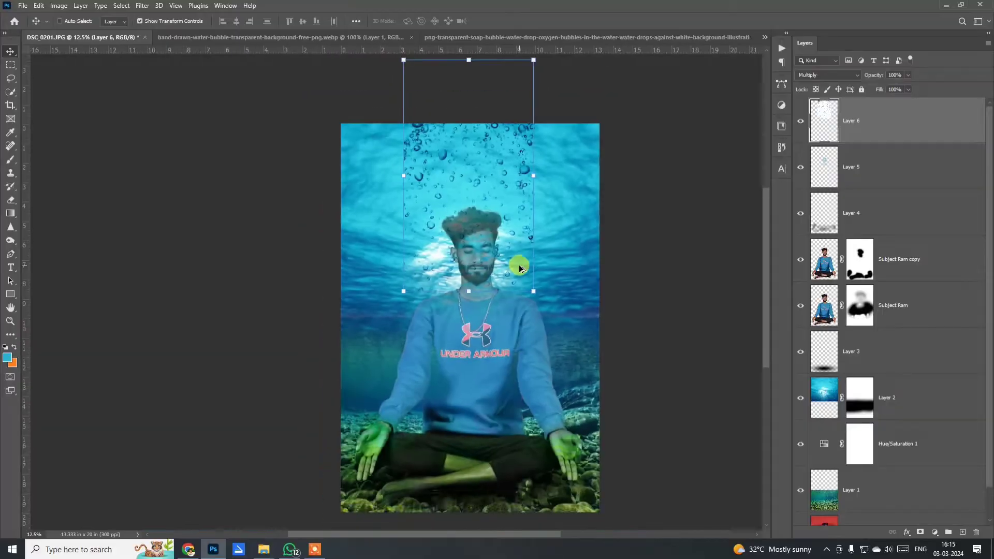
Close the soap-bubble source image without saving and reposition the bubble layer above the subject's head.
click(737, 37)
click(737, 36)
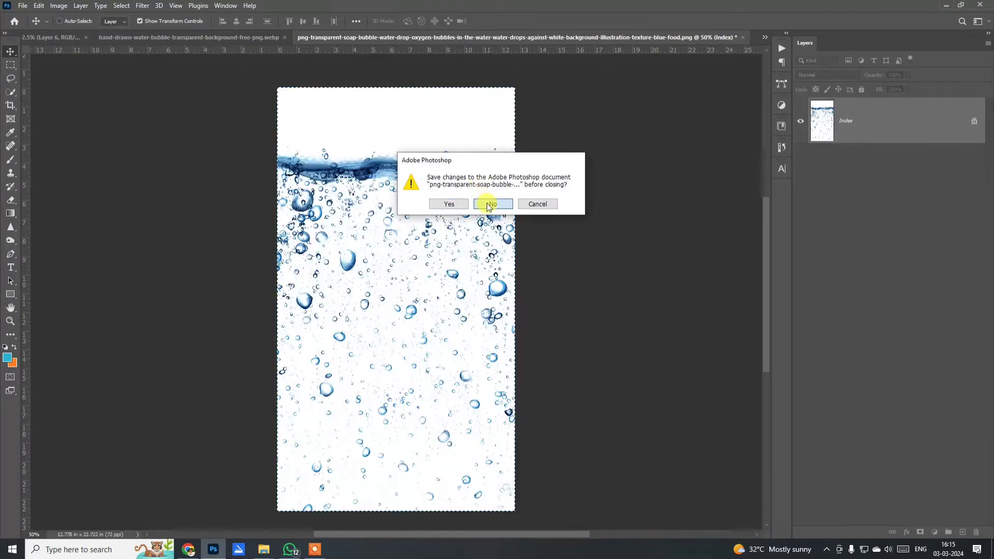
click(487, 203)
scroll(487, 201, up, 3)
mouse_move(501, 189)
mouse_down()
mouse_move(504, 157)
mouse_move(505, 179)
mouse_up()
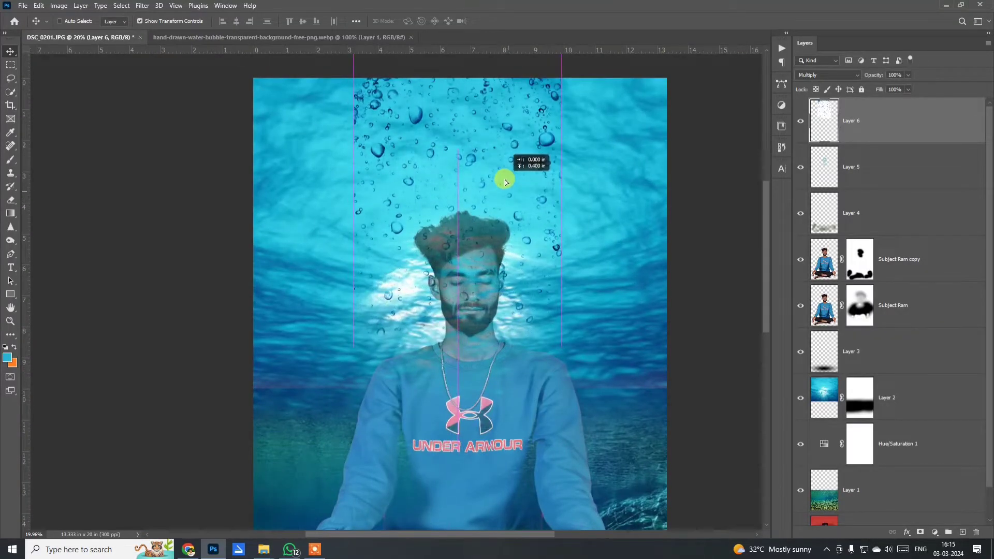
Bring the hand-drawn water bubbles into the composite, then scale and place them beside the shoulder on the picture's left.
click(186, 36)
drag(402, 275, 361, 196)
drag(367, 202, 404, 243)
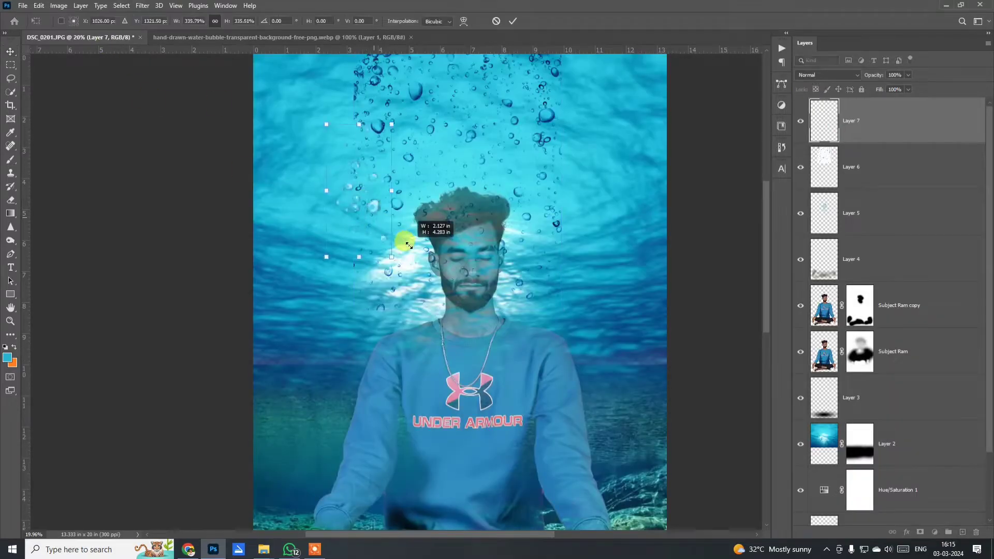
drag(354, 220, 368, 332)
drag(400, 365, 329, 242)
scroll(356, 340, up, 2)
key(Return)
Duplicate the small bubble cluster twice, enlarging it and placing the copies on either side of the head.
drag(350, 372, 312, 275)
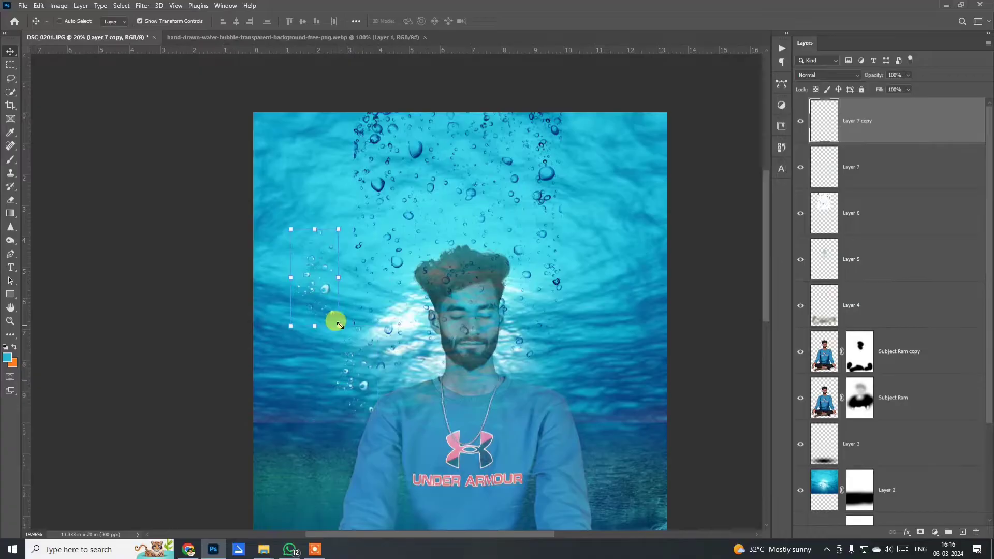
drag(338, 325, 358, 311)
drag(356, 314, 359, 311)
key(Return)
drag(588, 273, 573, 257)
Set all three small bubble cluster layers to Multiply and move them up together.
shift+click(862, 221)
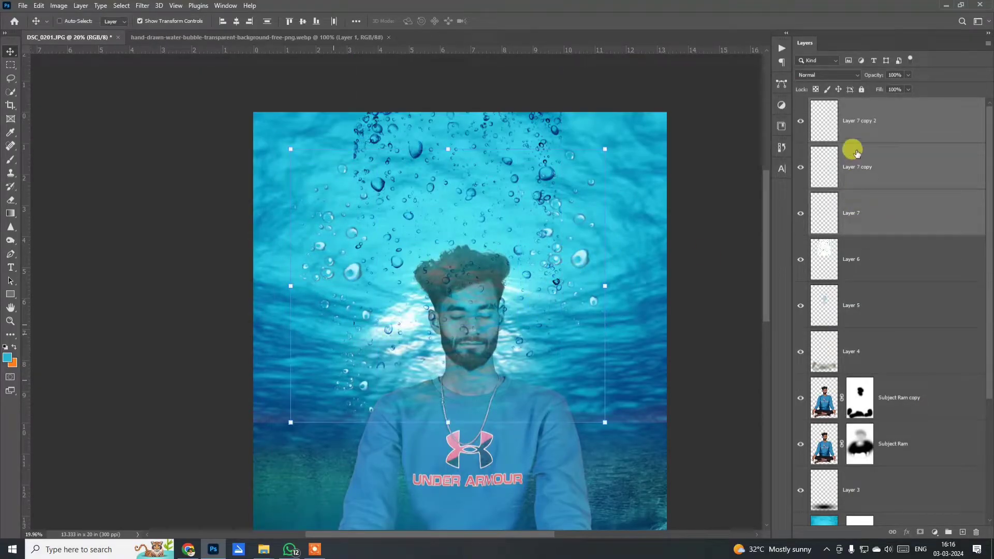
click(827, 75)
click(821, 116)
scroll(451, 228, up, 2)
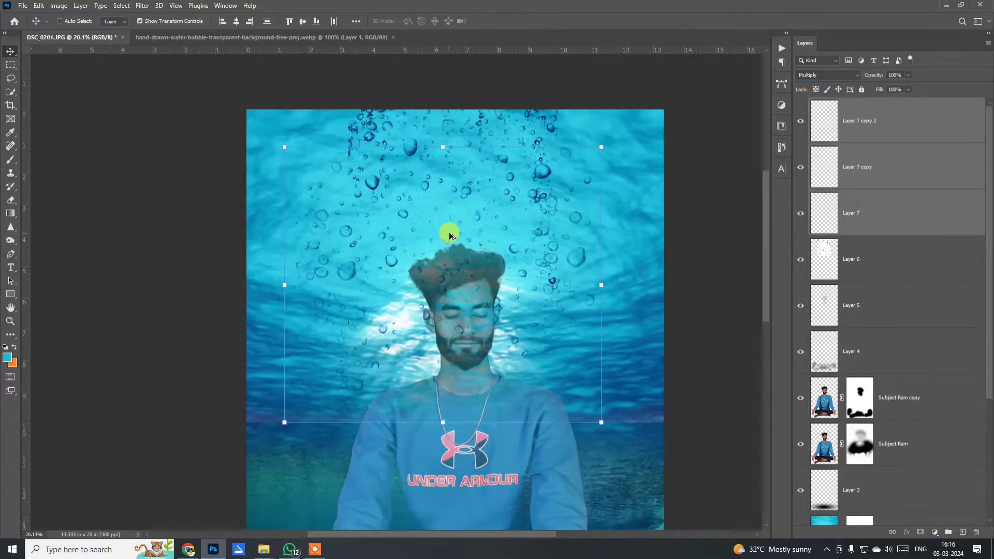
drag(572, 264, 574, 213)
scroll(533, 304, down, 2)
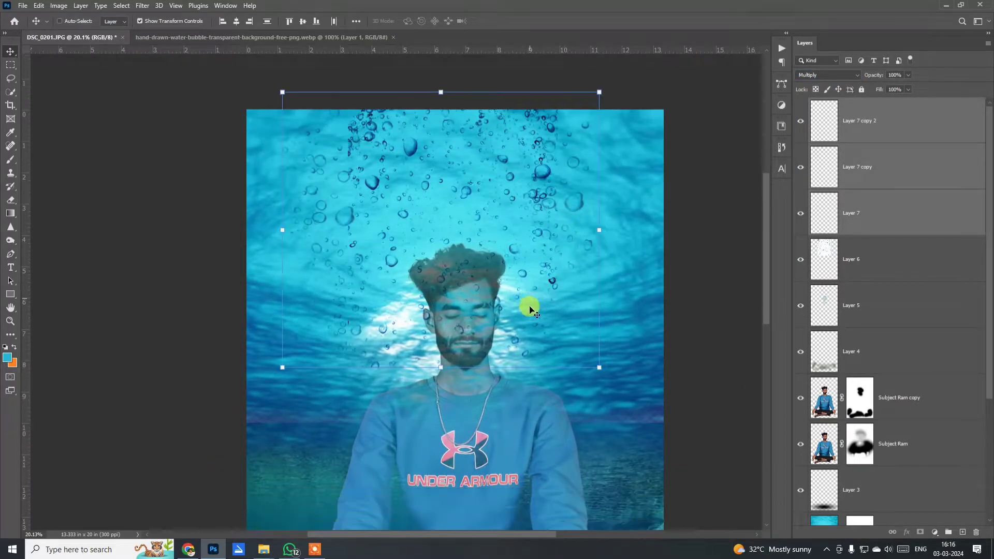
Mask the large bubble layer and paint black over the face area with the brush at 74% opacity and 63% flow.
click(862, 250)
click(920, 532)
key(b)
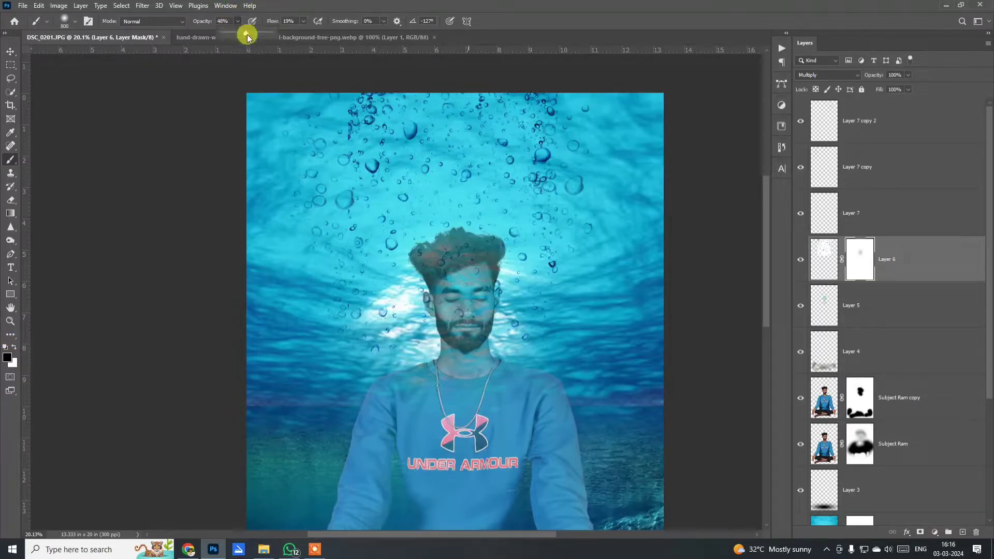
drag(247, 36, 260, 35)
drag(303, 21, 330, 82)
scroll(450, 342, up, 1)
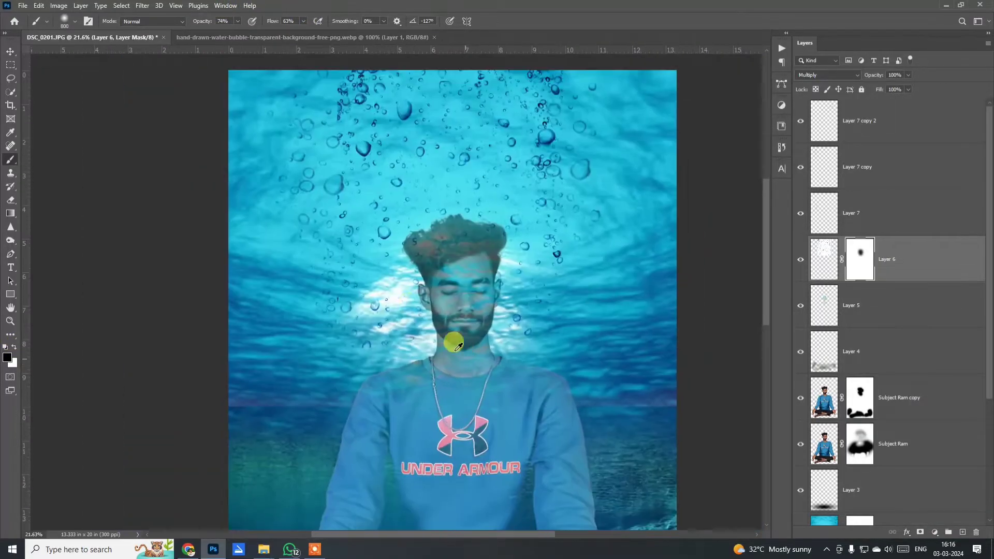
key(v)
click(323, 292)
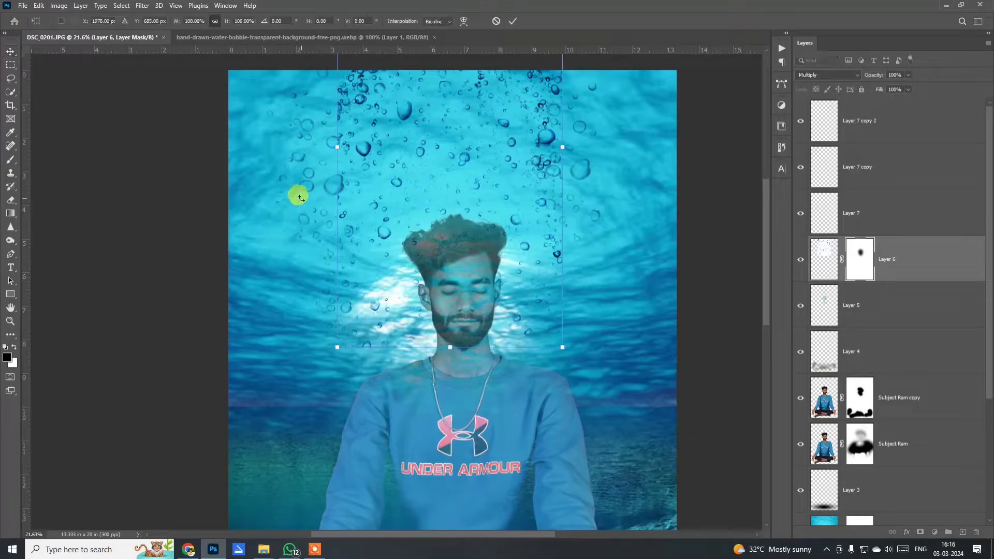
click(294, 185)
click(306, 186)
scroll(316, 207, up, 1)
click(338, 218)
click(327, 219)
drag(357, 237, 450, 311)
key(ctrl+z)
Duplicate a small bubble cluster and move the copy down over the palm on the picture's left.
click(303, 216)
drag(328, 228, 519, 475)
scroll(528, 386, down, 4)
scroll(517, 370, down, 2)
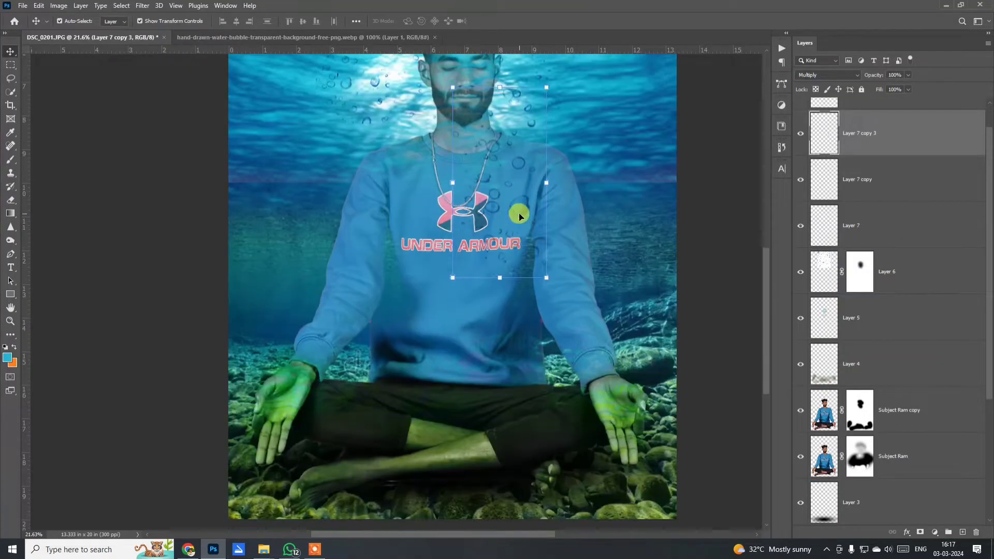
drag(519, 213, 283, 306)
Set the blend mode of the bubble cluster over the palm to Normal.
click(827, 74)
click(813, 85)
key(ctrl+z)
Move the palm's bubble cluster up toward the sleeve and place its layer beneath both subject layers.
scroll(863, 137, up, 4)
click(863, 130)
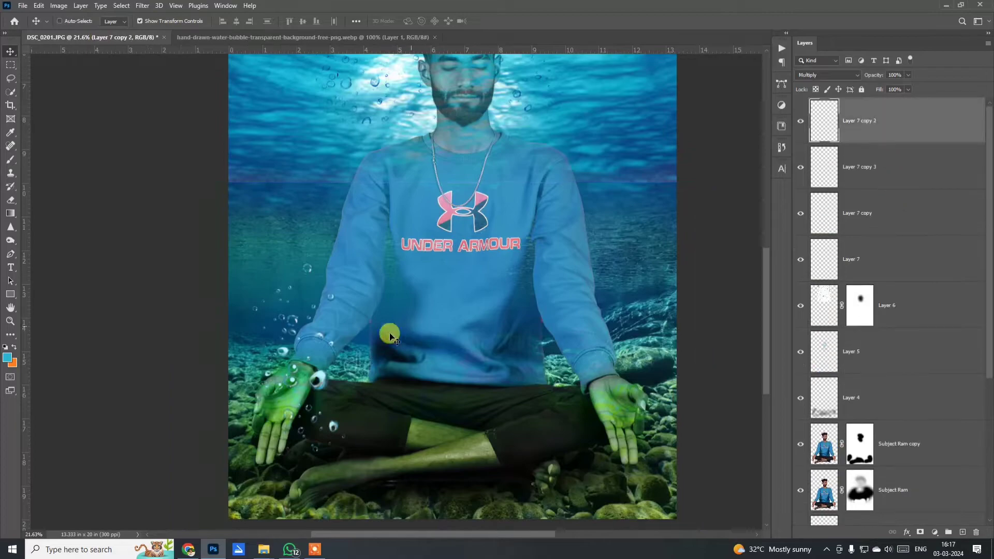
right_click(322, 375)
drag(313, 375, 353, 284)
click(338, 382)
drag(885, 172, 859, 512)
Move the cluster behind the arm on the picture's right, resize it smaller and stack a duplicate above it.
drag(331, 286, 616, 281)
scroll(616, 279, up, 3)
drag(656, 205, 640, 240)
drag(627, 321, 607, 213)
key(Return)
scroll(610, 279, up, 1)
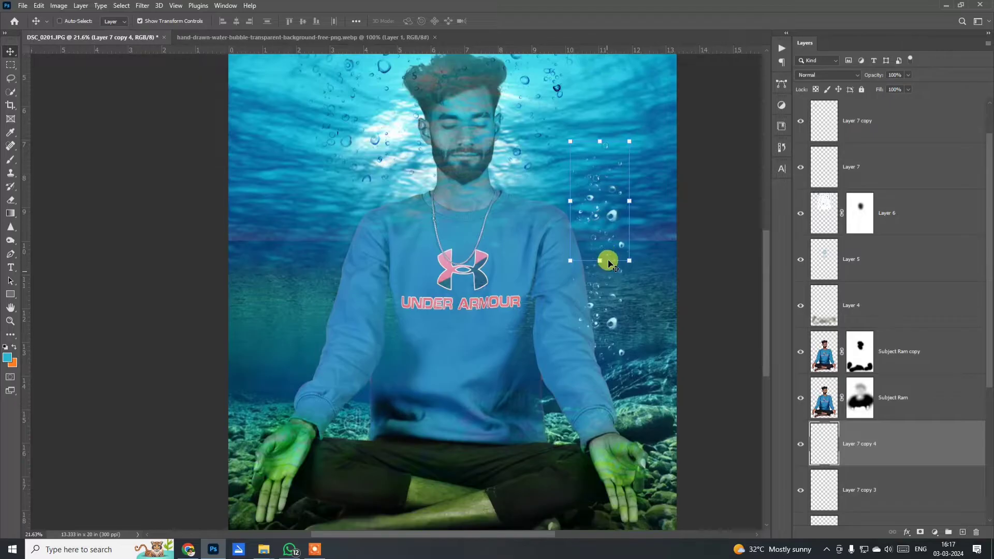
Duplicate both right-hand bubble clusters together beside the opposite sleeve, and place another copy of the pair beneath the crossed legs.
ctrl+click(862, 482)
drag(600, 310, 353, 281)
scroll(484, 251, down, 3)
scroll(484, 251, up, 1)
drag(362, 217, 437, 414)
scroll(437, 413, down, 3)
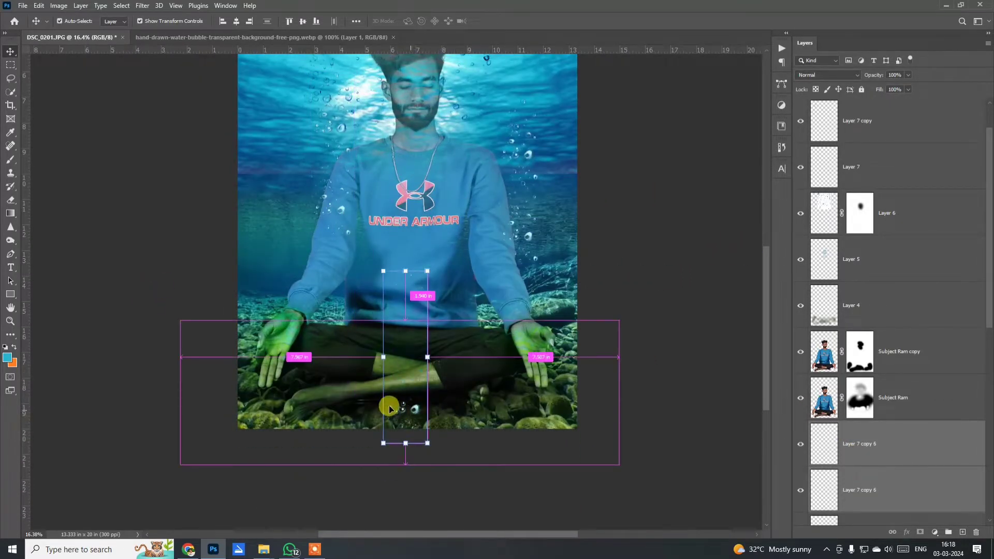
Transform the bubble pair beneath the legs and place another copy on the stones by the lower-left foot.
key(ctrl+t)
right_click(389, 414)
click(440, 367)
drag(442, 365, 310, 411)
key(Return)
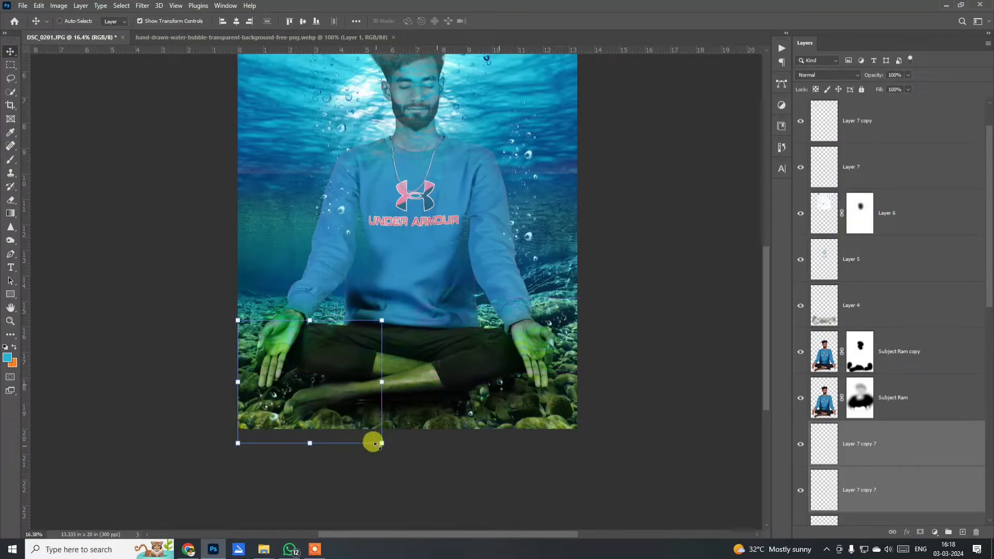
Rotate the lower-left bubble pair and move it up behind the palm and knee.
drag(374, 441, 302, 451)
key(Return)
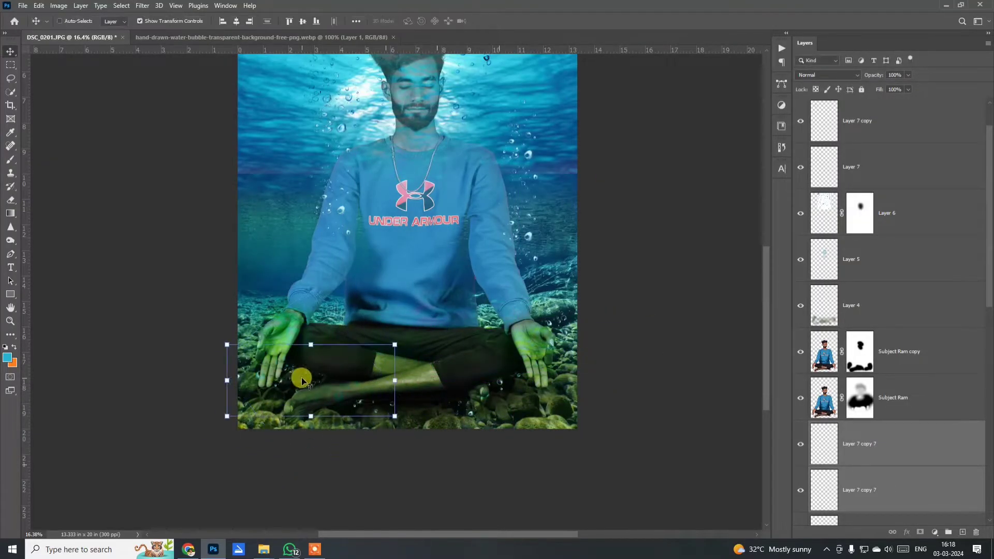
drag(301, 379, 278, 370)
drag(363, 414, 306, 446)
drag(298, 383, 295, 348)
key(Return)
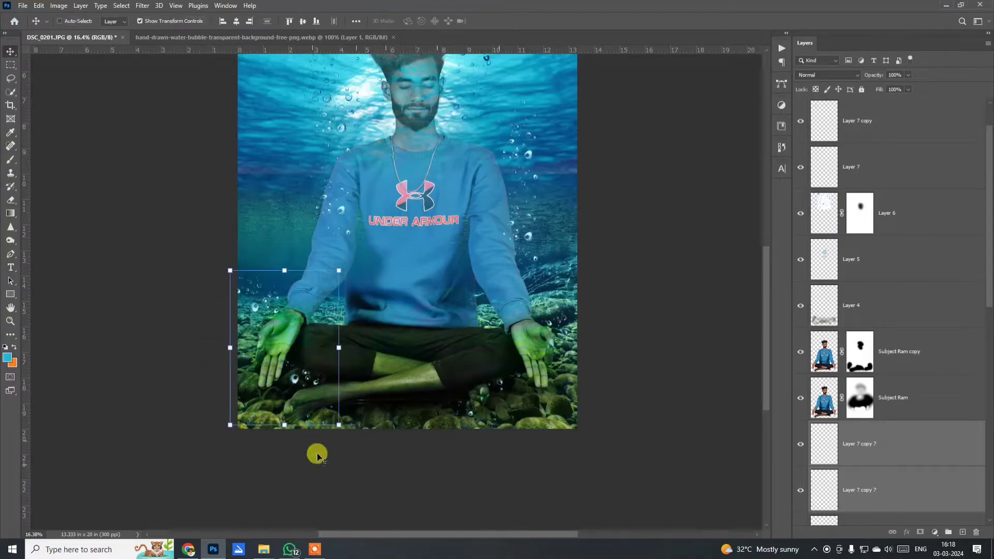
scroll(467, 413, up, 6)
scroll(468, 363, down, 1)
scroll(458, 232, up, 4)
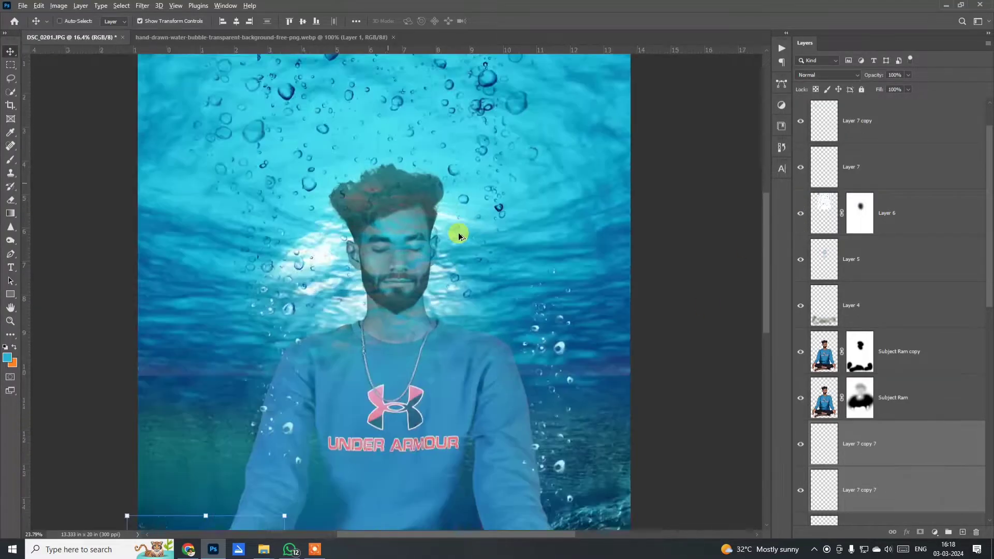
Separate the overlapping fish in the cut-out collage and bring the large curved fish into the underwater composite.
scroll(456, 236, down, 5)
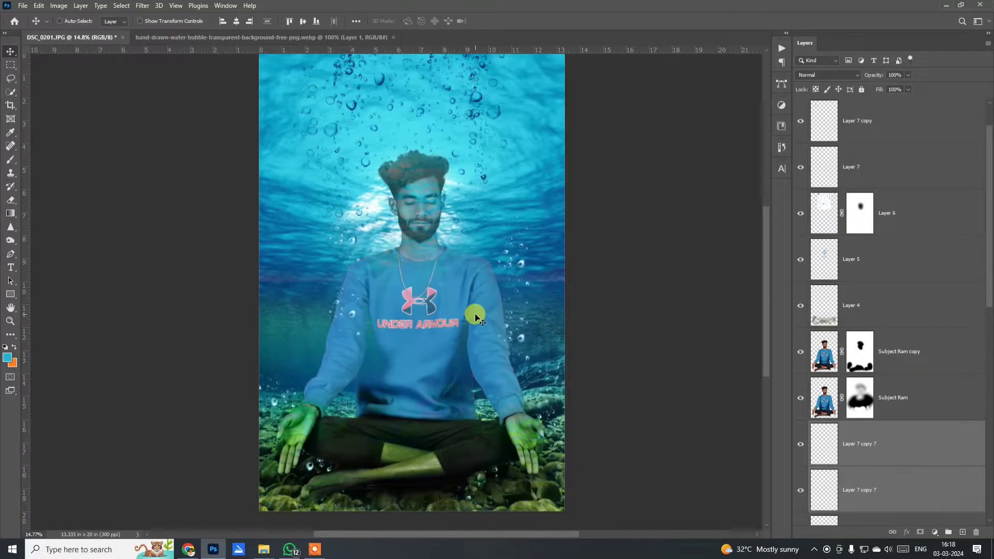
click(393, 38)
scroll(318, 217, up, 5)
scroll(318, 217, down, 4)
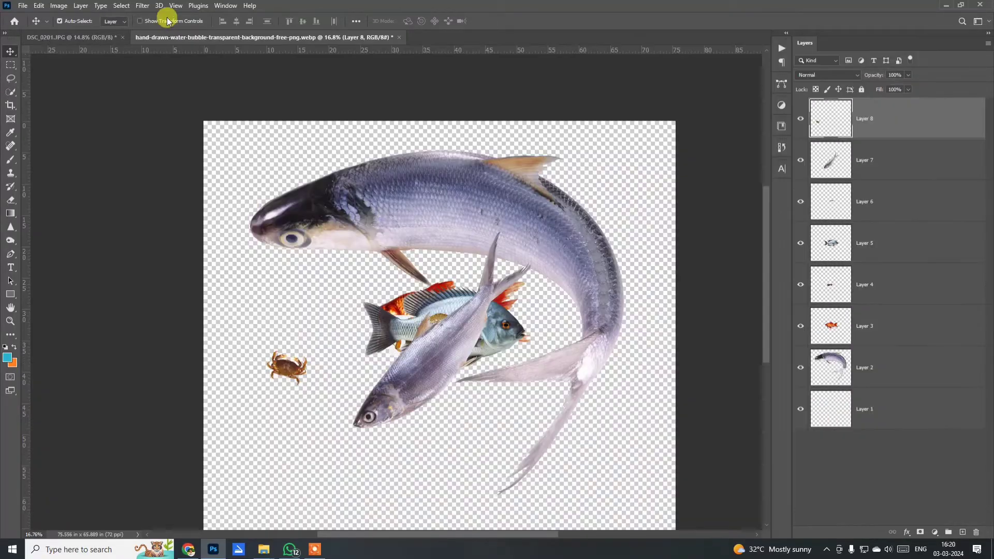
drag(426, 437, 381, 459)
drag(558, 245, 506, 187)
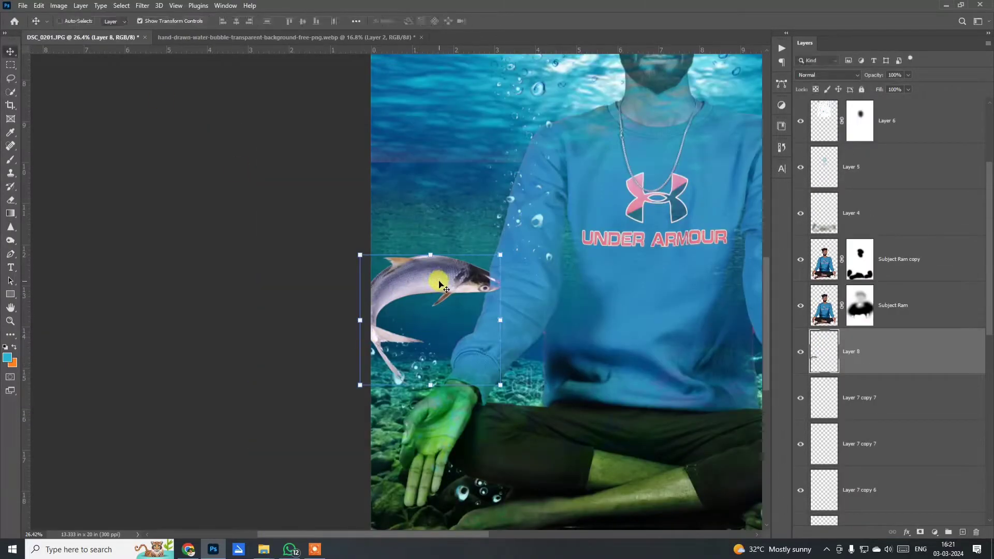
Scale down the curved fish and place it partly outside the picture's left edge, behind the wrist.
drag(444, 284, 493, 436)
mouse_move(400, 293)
mouse_down()
mouse_move(383, 324)
mouse_move(342, 358)
mouse_move(394, 298)
mouse_up()
drag(477, 449, 436, 403)
key(Return)
drag(407, 310, 407, 360)
Blend the curved fish with Luminosity mode and reduce its layer opacity to 76%.
click(839, 76)
click(823, 326)
scroll(295, 357, down, 6)
scroll(484, 306, up, 4)
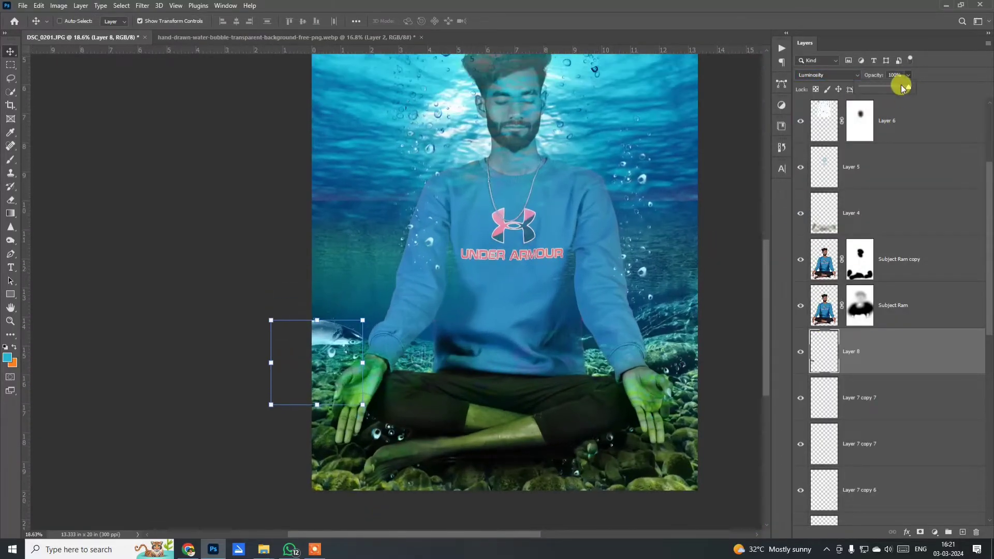
Bring the silver-blue fish from the collage into the composite and move its layer above the subject layers.
click(273, 37)
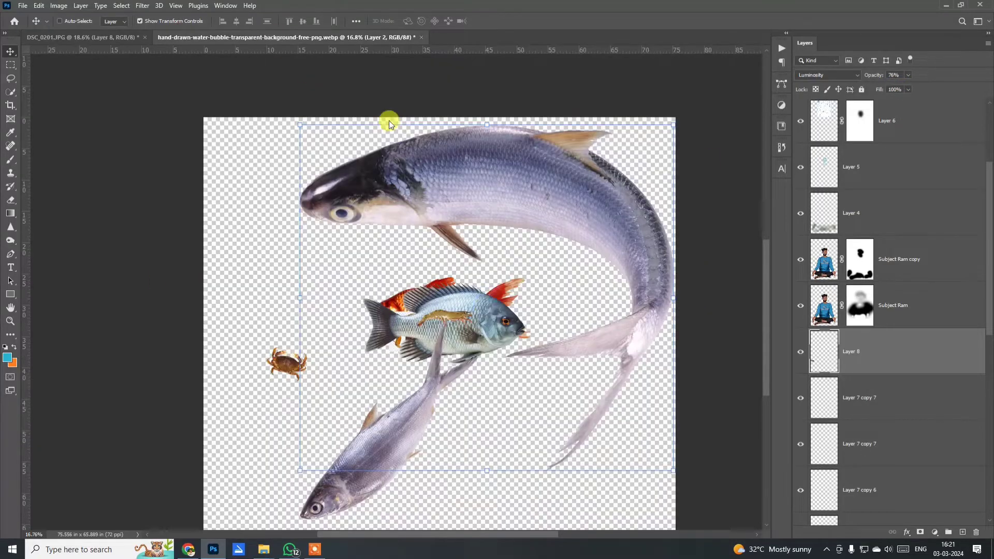
click(505, 327)
drag(503, 328, 504, 504)
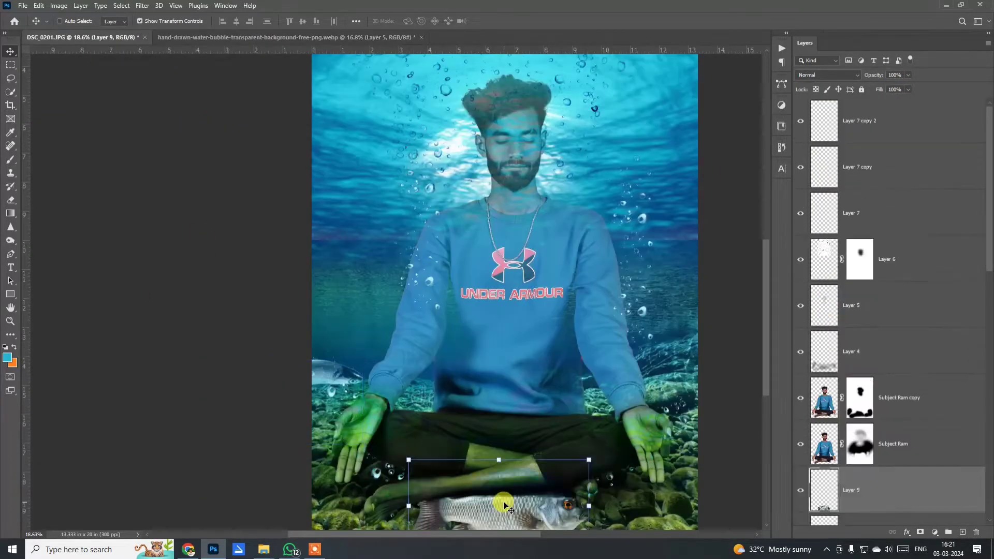
scroll(504, 504, down, 2)
drag(869, 478, 886, 365)
scroll(537, 440, up, 5)
drag(552, 415, 530, 297)
drag(529, 297, 514, 250)
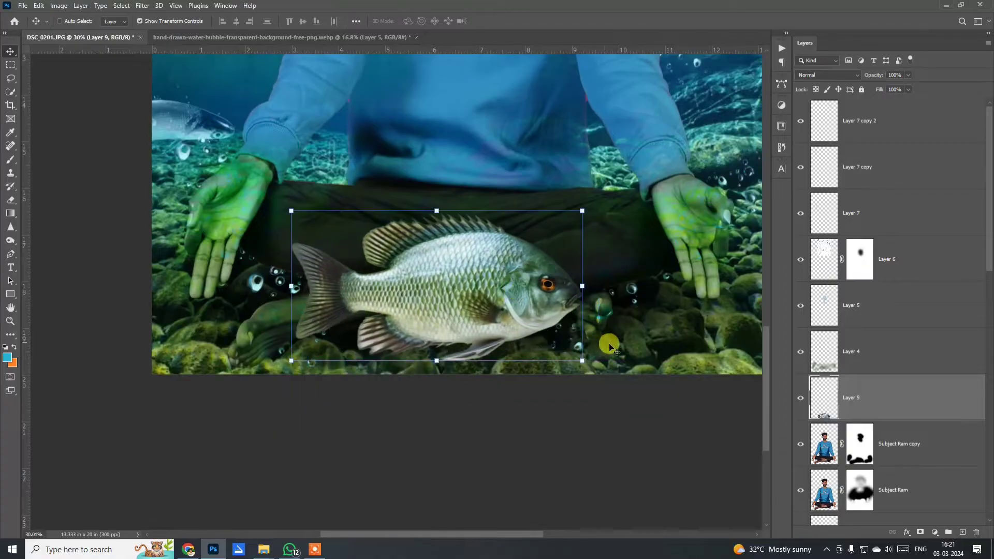
Shrink the silver-blue fish and place it on the riverbed stones below the crossed knee.
drag(582, 361, 482, 303)
drag(468, 290, 570, 343)
key(Return)
Set the stone-level fish to Luminosity blending with 84% opacity.
click(838, 74)
click(823, 326)
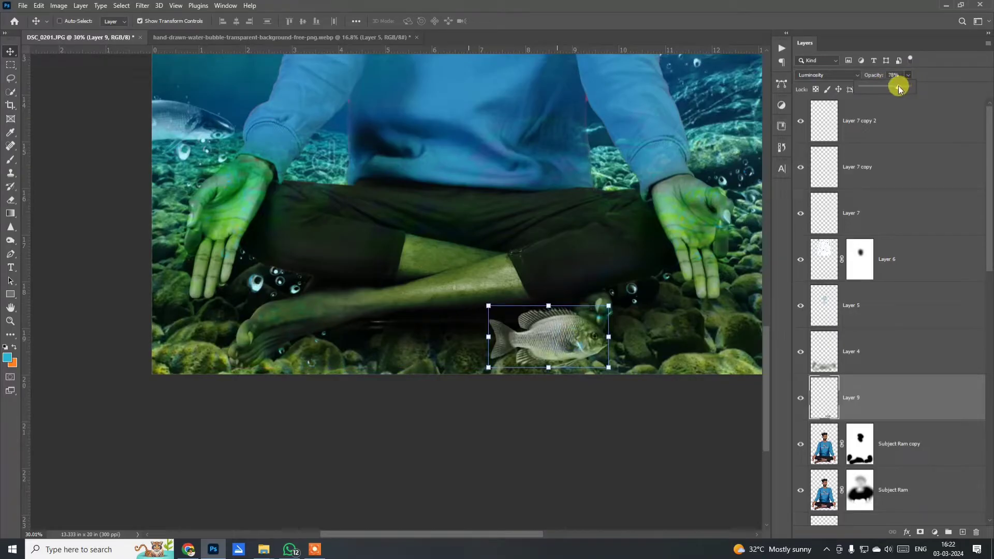
scroll(587, 409, down, 2)
scroll(543, 378, up, 3)
Duplicate the stone-level fish and scale the copy down to a much smaller size.
drag(553, 381, 485, 341)
scroll(515, 358, up, 3)
key(Return)
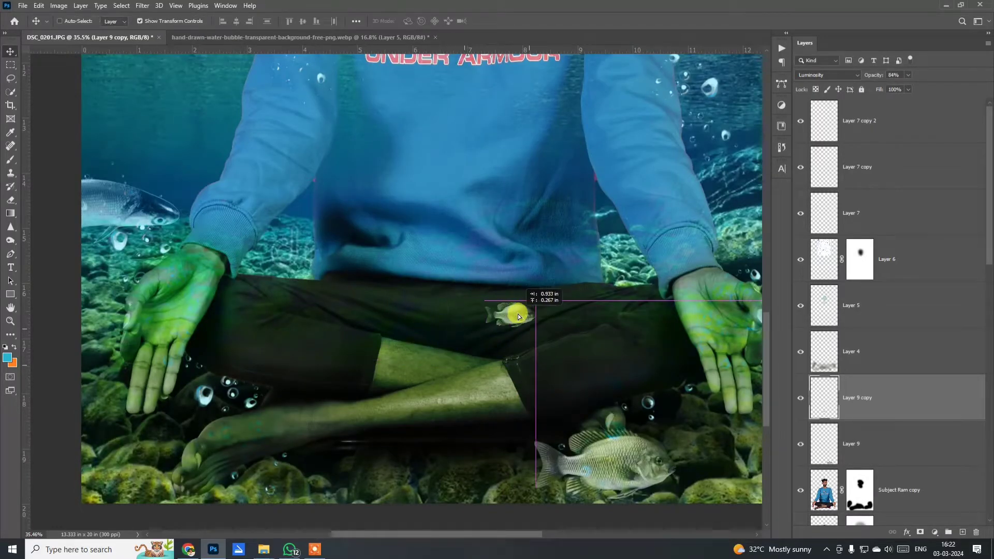
Flip the tiny fish copy horizontally and place it in the open palm on the picture's left.
right_click(517, 316)
click(544, 518)
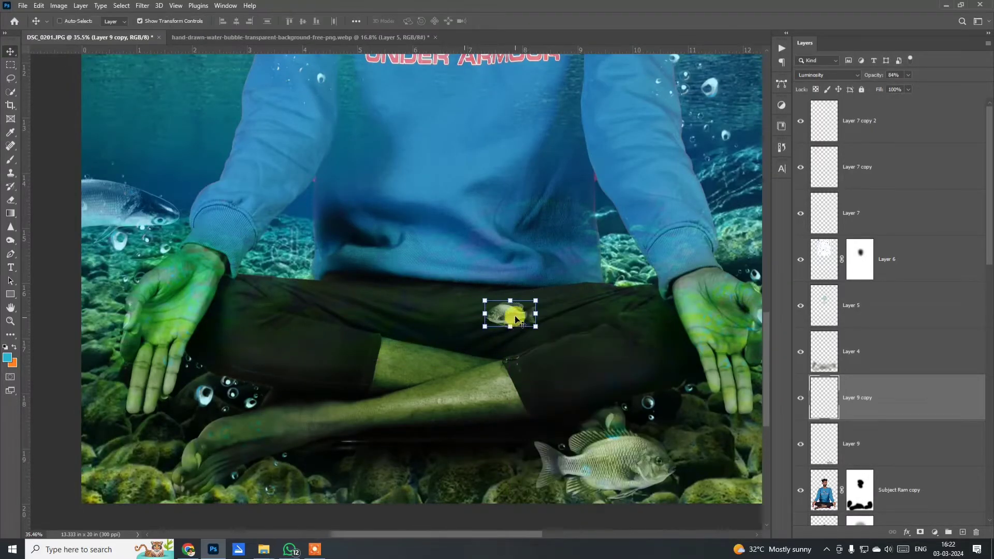
drag(242, 315, 176, 317)
scroll(320, 468, down, 2)
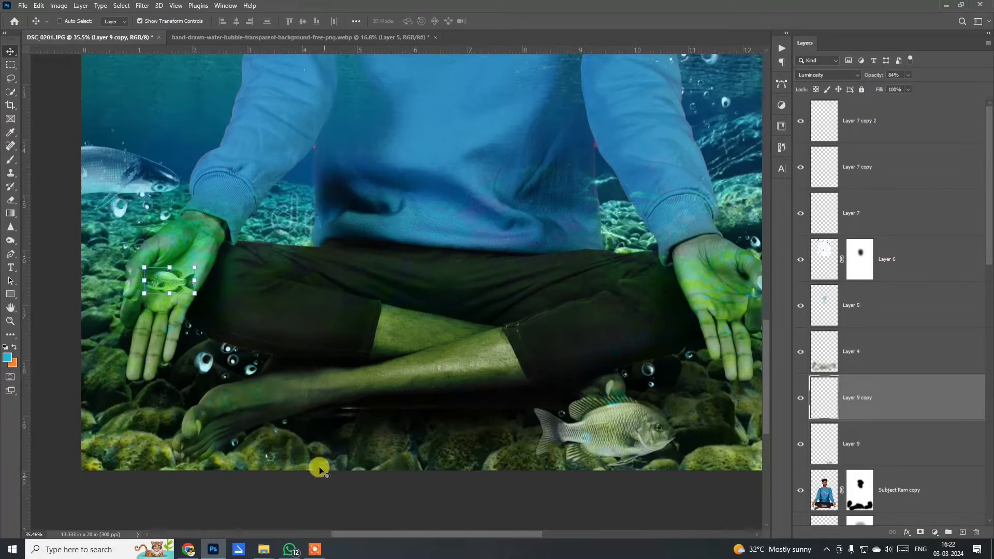
drag(290, 303, 267, 315)
Move the silver-blue fish aside in the collage and bring the slender diagonal fish into the composite.
click(349, 38)
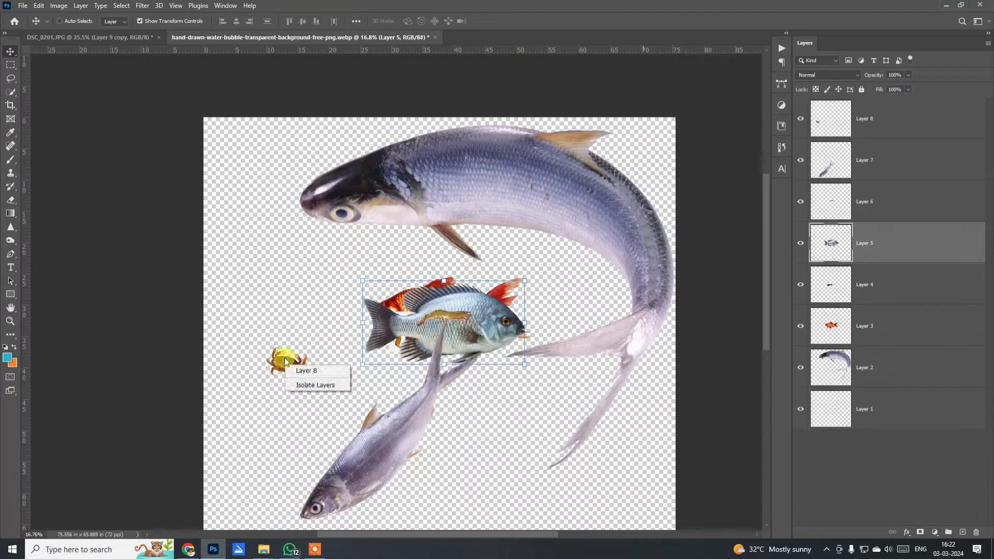
drag(470, 298, 269, 250)
right_click(372, 440)
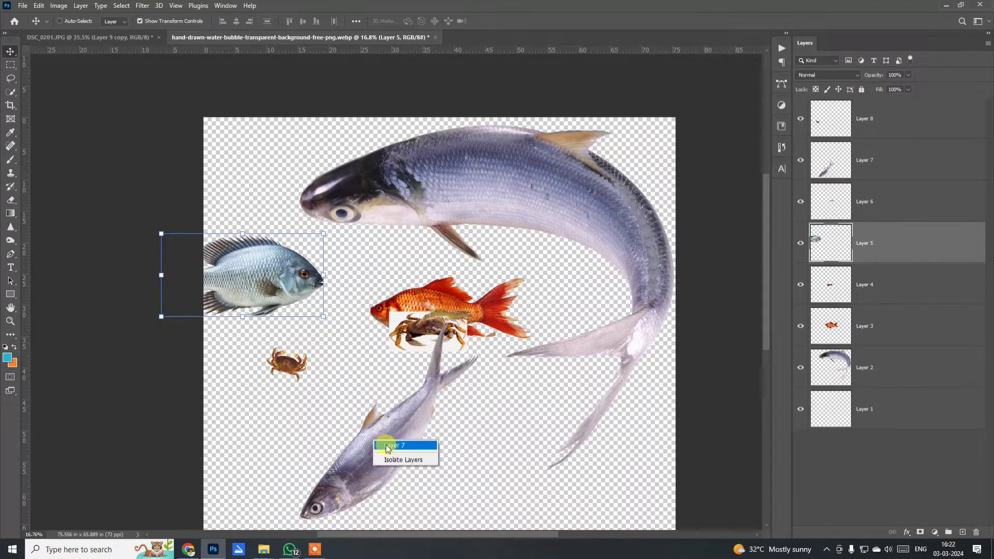
click(388, 446)
drag(389, 422, 554, 257)
scroll(569, 303, down, 5)
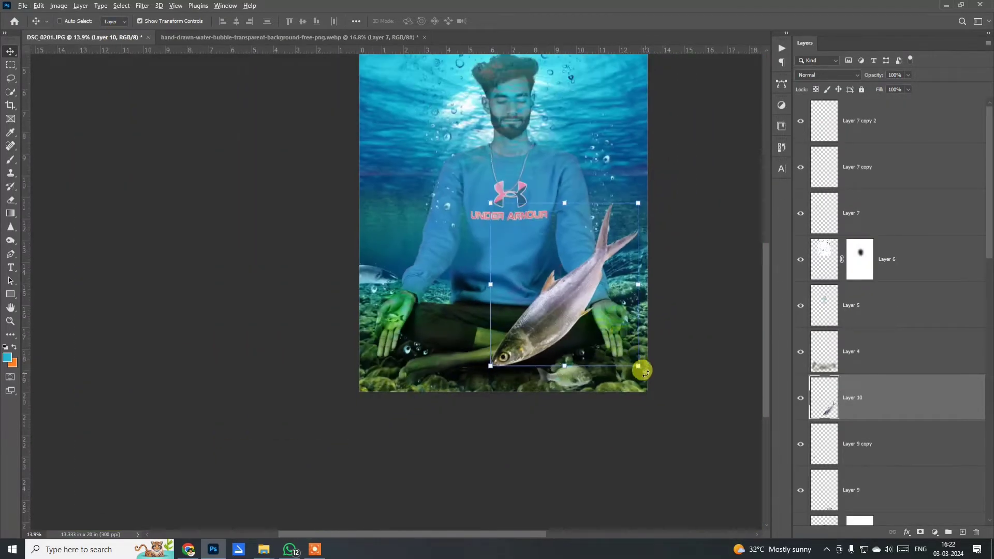
Scale the slender fish to 45.6%, rotate it about -5° and place it beside the sleeve at the picture's right edge.
drag(645, 373, 582, 330)
drag(588, 294, 649, 202)
drag(647, 255, 671, 238)
drag(632, 211, 643, 235)
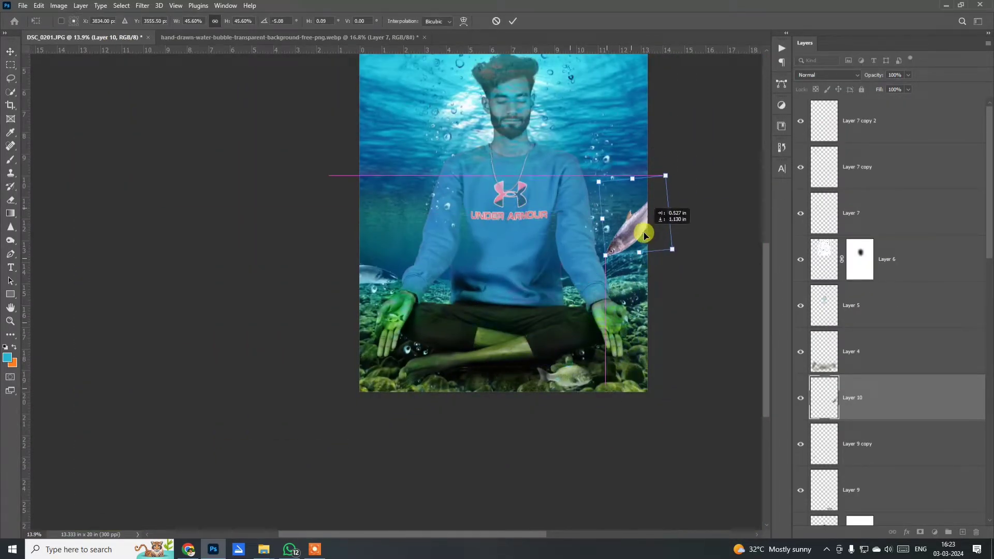
key(Return)
Set the slender fish to Luminosity blending with 74% opacity.
click(827, 75)
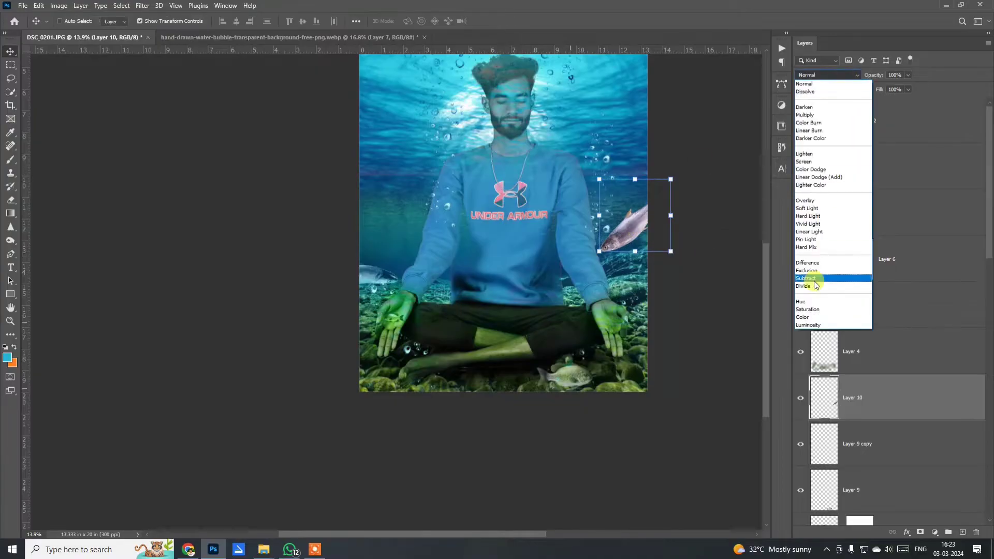
click(812, 325)
scroll(561, 307, up, 1)
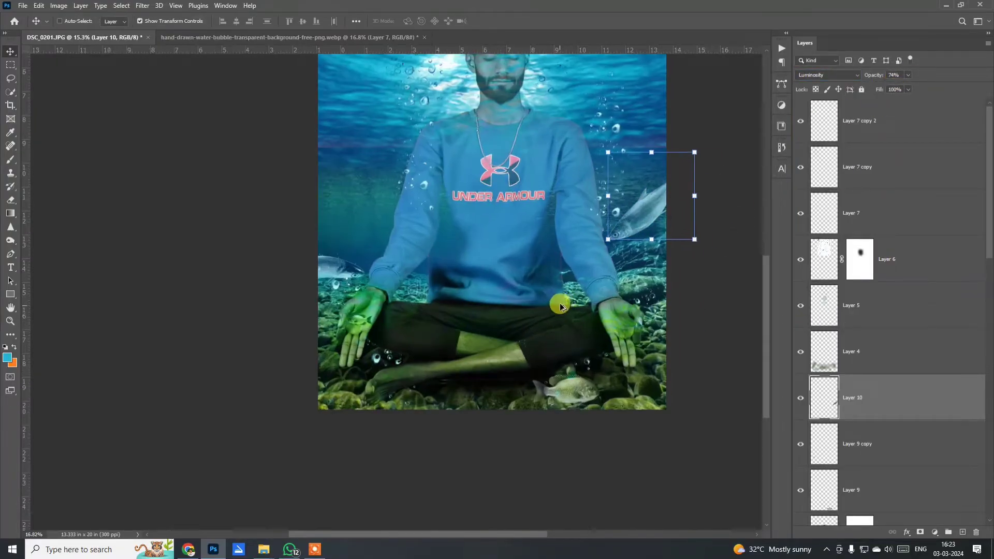
scroll(369, 323, up, 7)
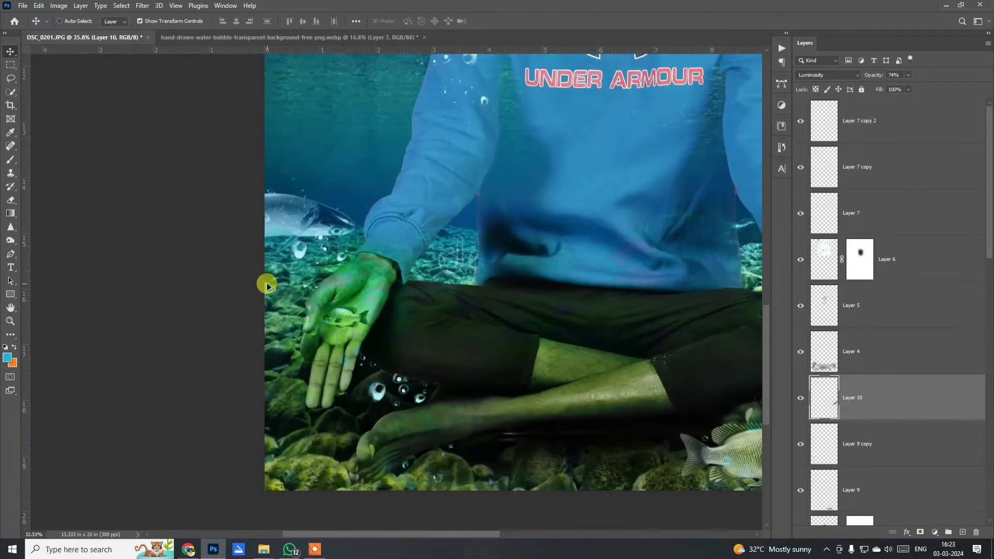
scroll(220, 294, down, 5)
Bring the red goldfish from the collage into the underwater composite.
click(289, 36)
scroll(430, 262, down, 1)
drag(430, 262, 458, 342)
Scale down the goldfish and place it over the crossed legs near the knee.
scroll(526, 377, down, 1)
scroll(517, 362, up, 2)
drag(614, 398, 542, 352)
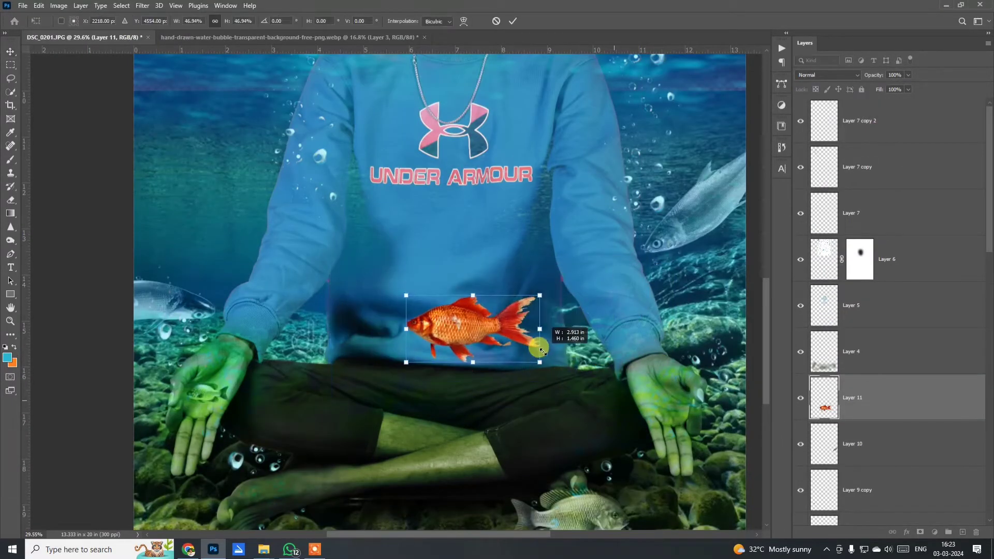
scroll(465, 315, down, 1)
key(Return)
drag(466, 315, 339, 409)
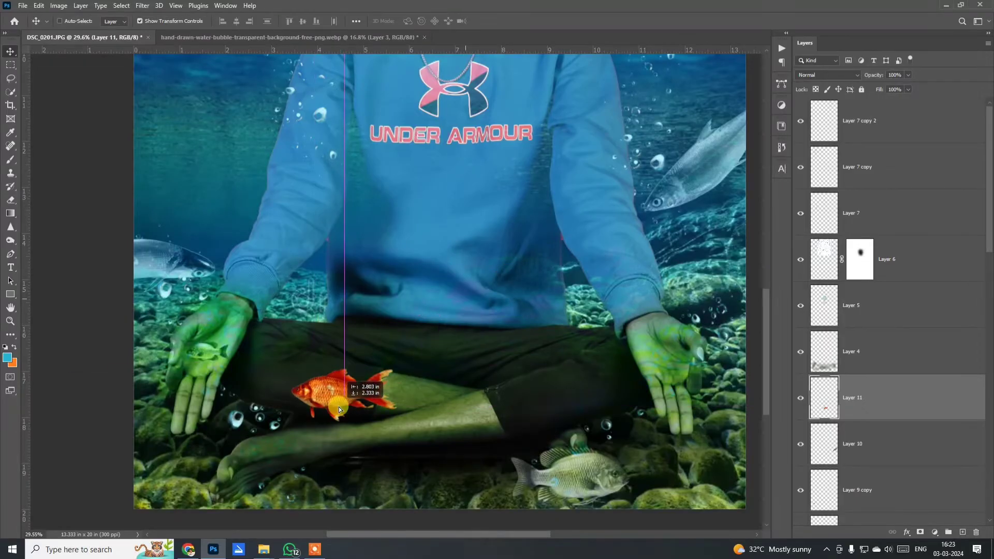
Try blending modes such as Hard Mix on the goldfish layer and return it to Normal.
click(827, 75)
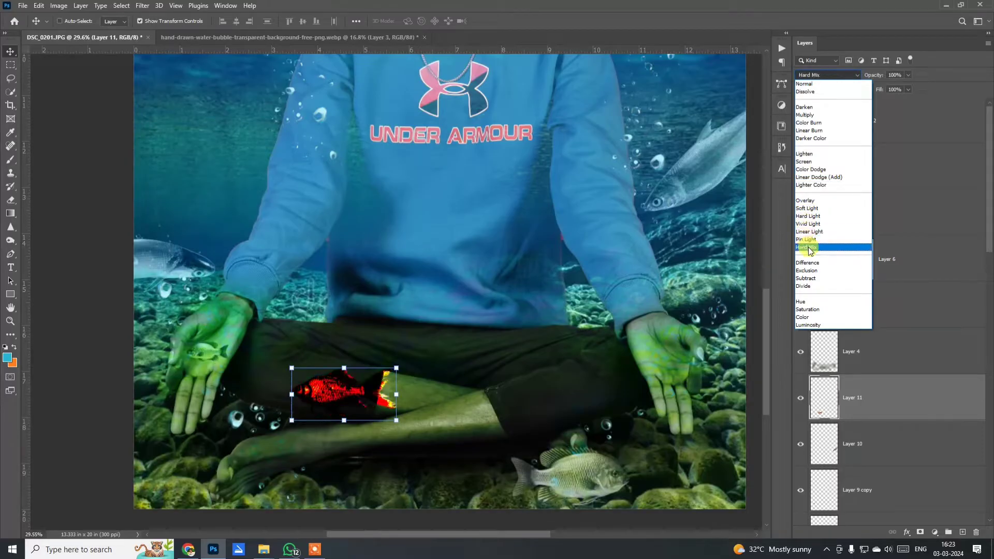
click(807, 83)
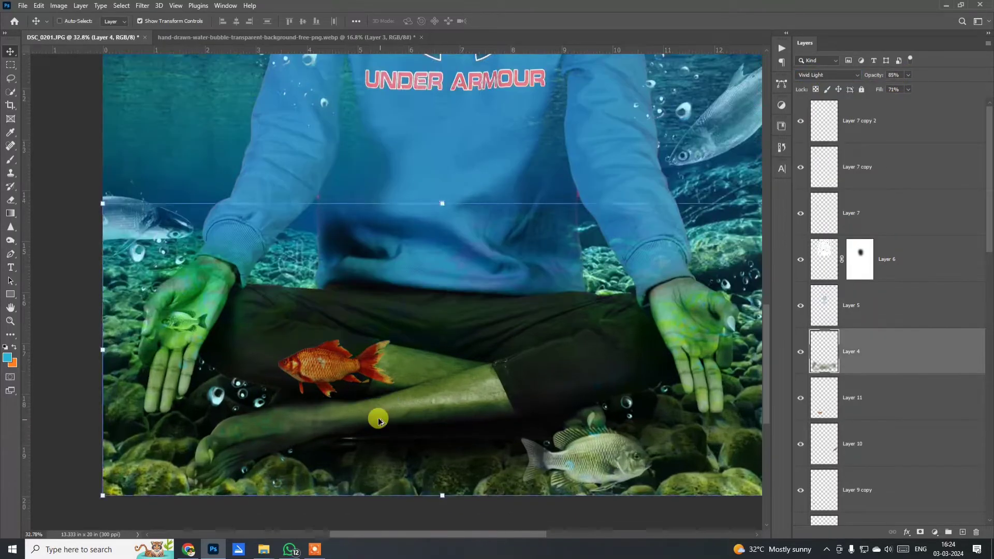
scroll(378, 421, down, 5)
scroll(430, 445, up, 4)
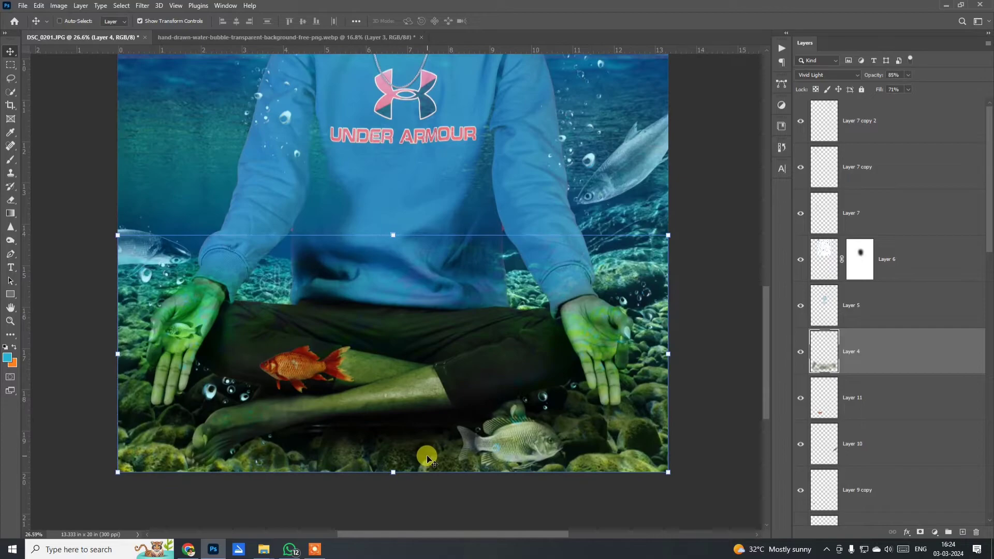
scroll(445, 263, down, 3)
Move the boxed crab aside in the collage and bring the small cut-out crab into the composite.
key(ctrl+Tab)
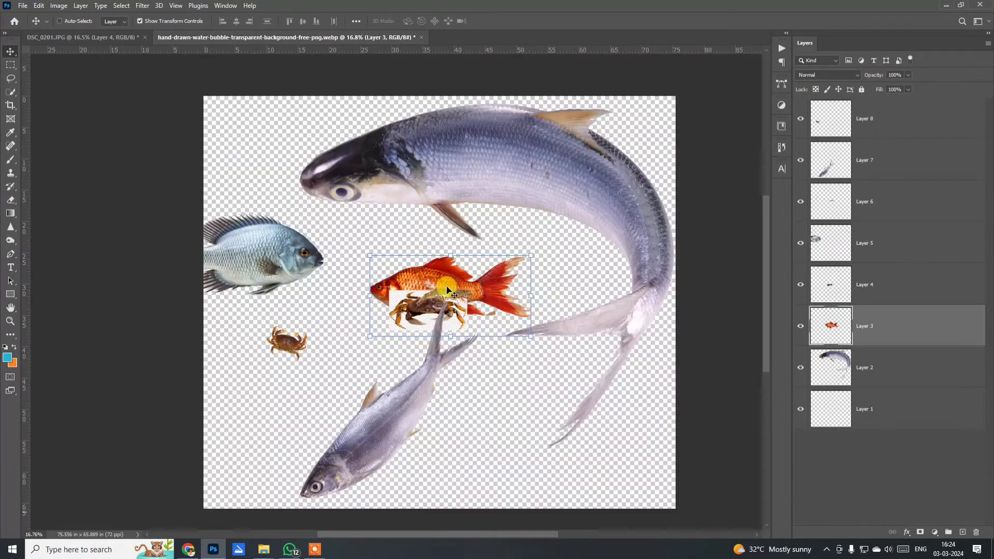
click(417, 316)
drag(414, 311, 340, 236)
right_click(293, 336)
click(297, 342)
drag(296, 342, 417, 492)
Enlarge the crab below the crossed legs to about 185% width and 148% height.
scroll(455, 502, up, 6)
drag(433, 339, 453, 358)
drag(432, 302, 299, 344)
drag(323, 337, 384, 339)
drag(290, 281, 348, 224)
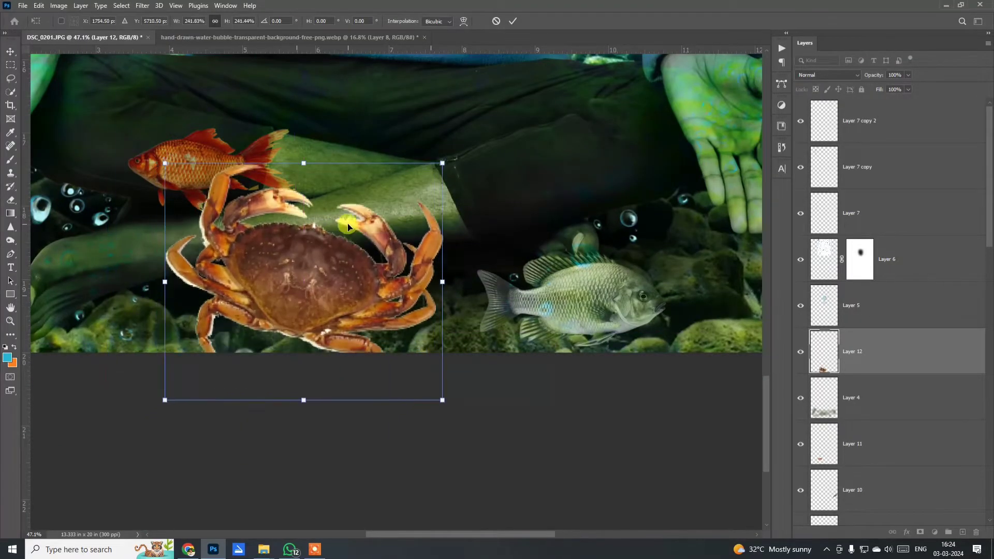
drag(303, 161, 304, 255)
drag(165, 327, 231, 324)
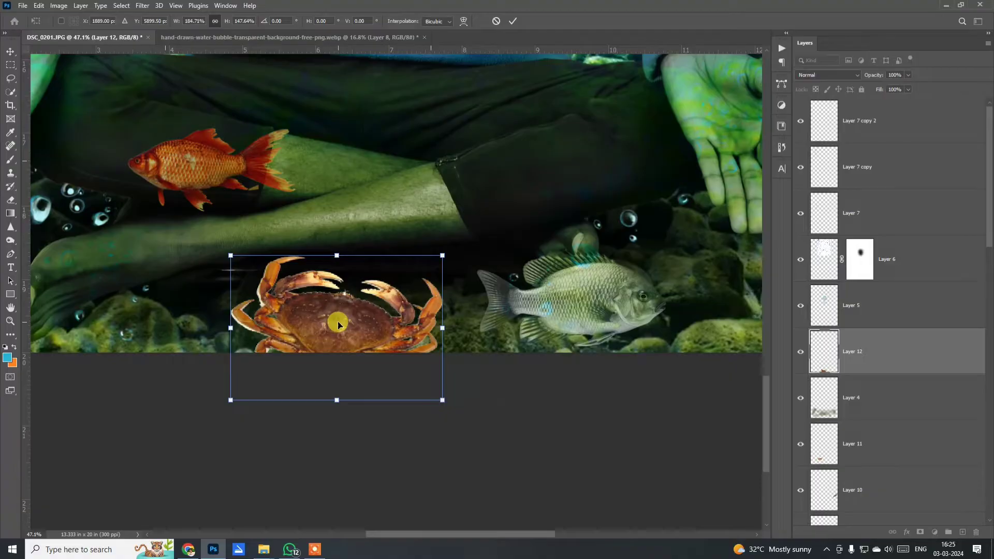
key(Return)
Shift the crab toward the stone-level fish, partly below the picture's lower edge, and fine-tune its transform.
drag(354, 317, 377, 335)
drag(470, 425, 483, 406)
key(Return)
Compare Luminosity and Color Burn on the crab, keeping Normal blending with 77% opacity and 86% fill.
click(827, 75)
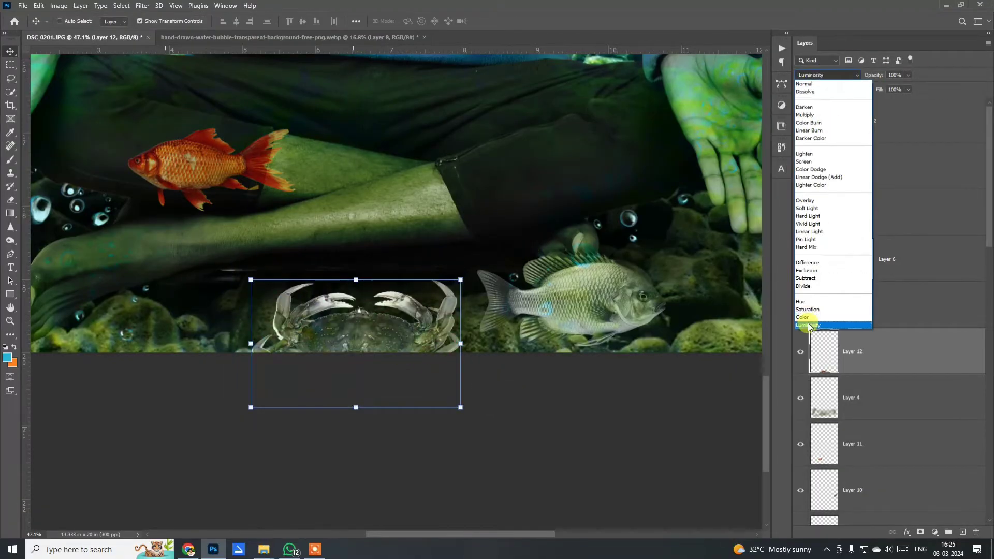
click(811, 319)
click(834, 78)
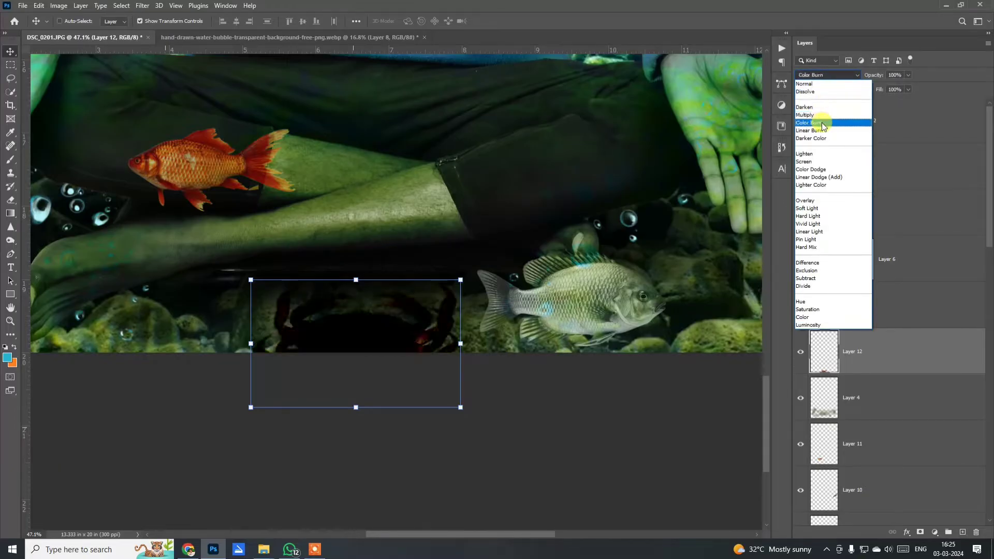
click(854, 78)
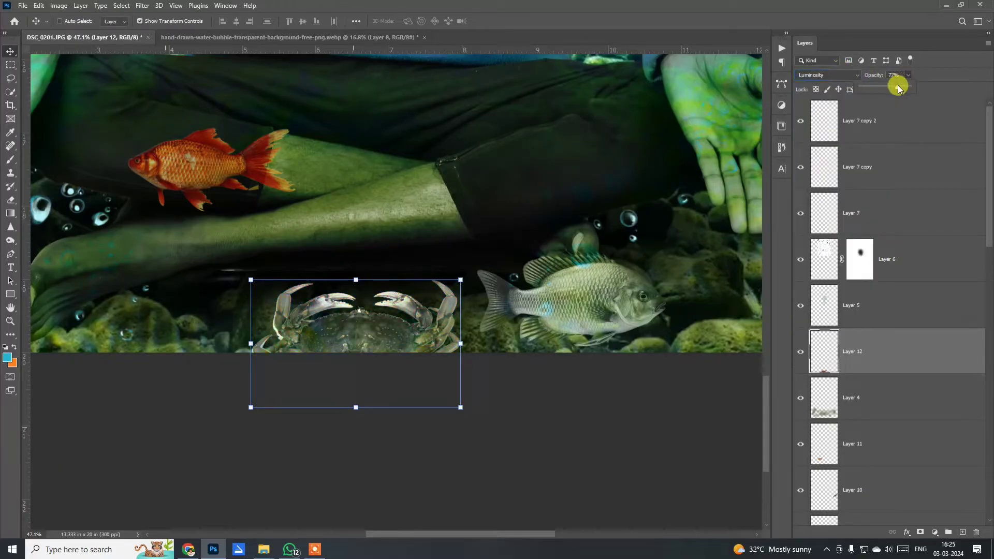
click(821, 75)
click(816, 84)
drag(896, 103, 903, 102)
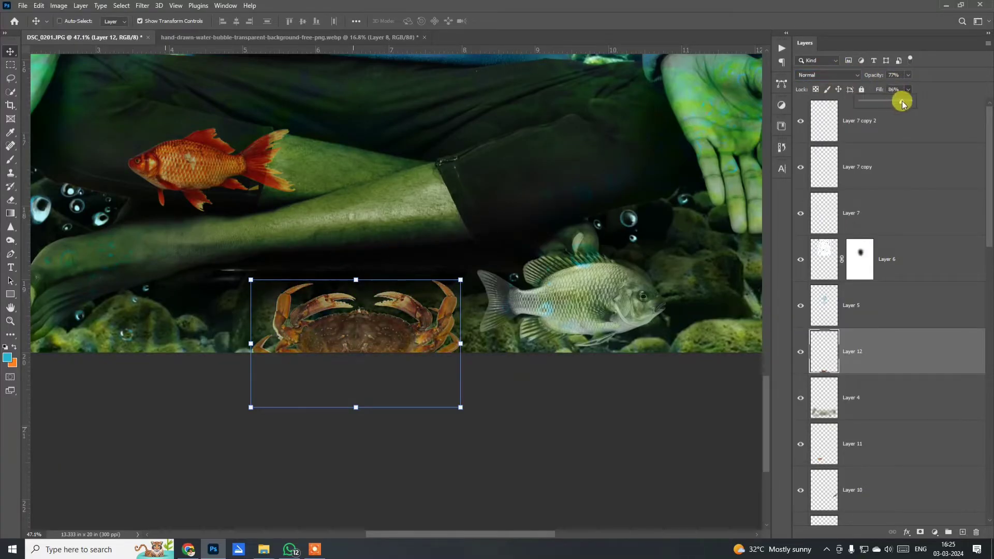
scroll(484, 167, down, 5)
scroll(447, 300, up, 3)
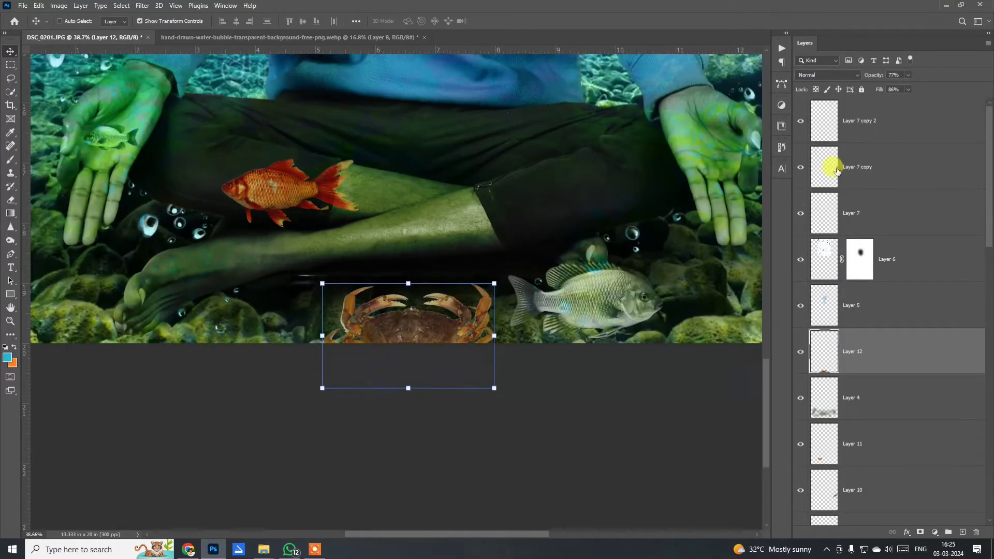
click(962, 531)
right_click(898, 354)
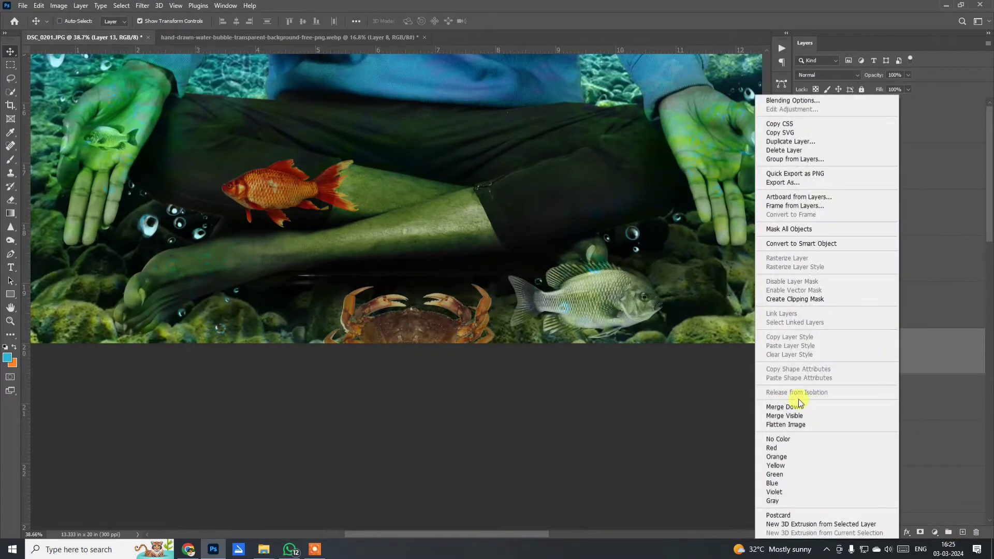
click(790, 299)
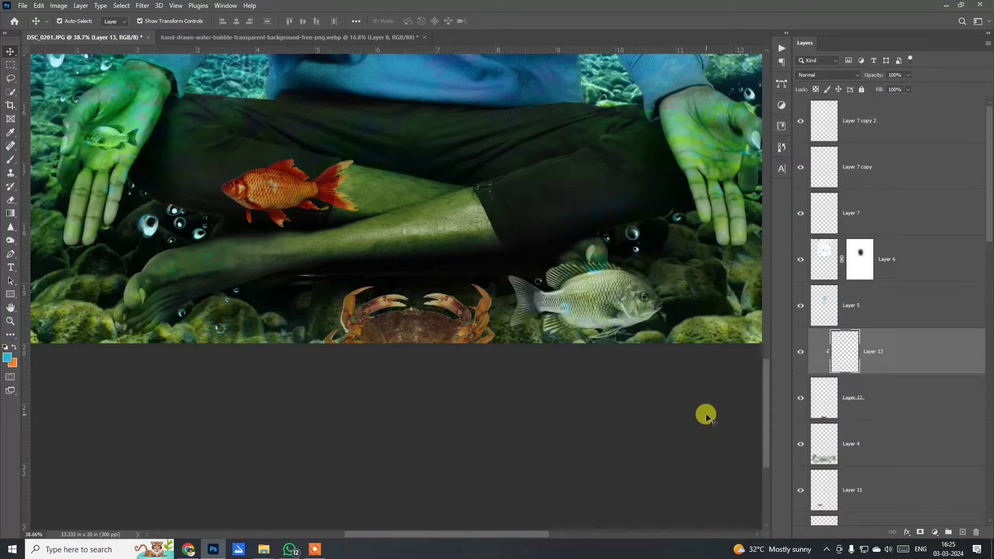
key(Delete)
Add a dark green solid colour fill layer directly above the crab layer.
click(934, 532)
click(888, 355)
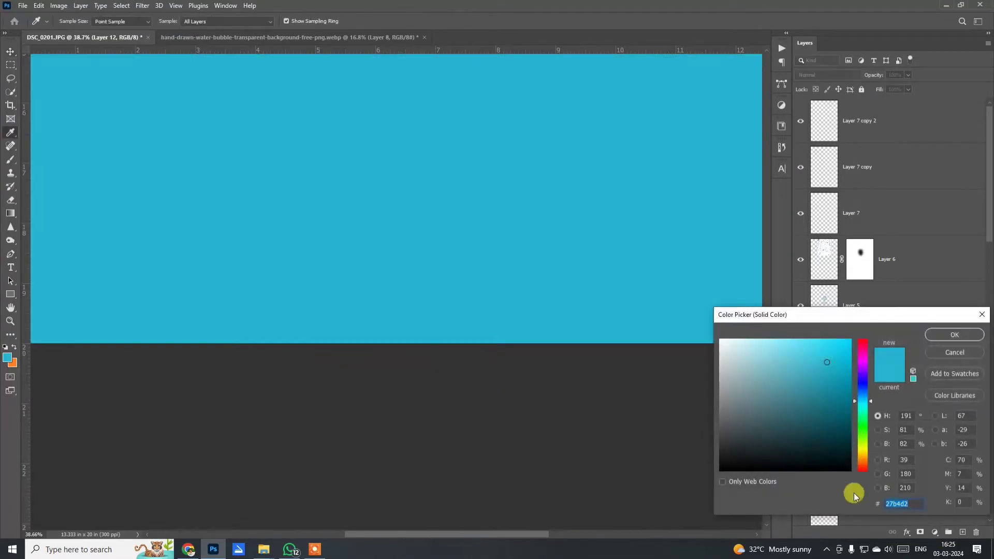
drag(901, 318, 820, 255)
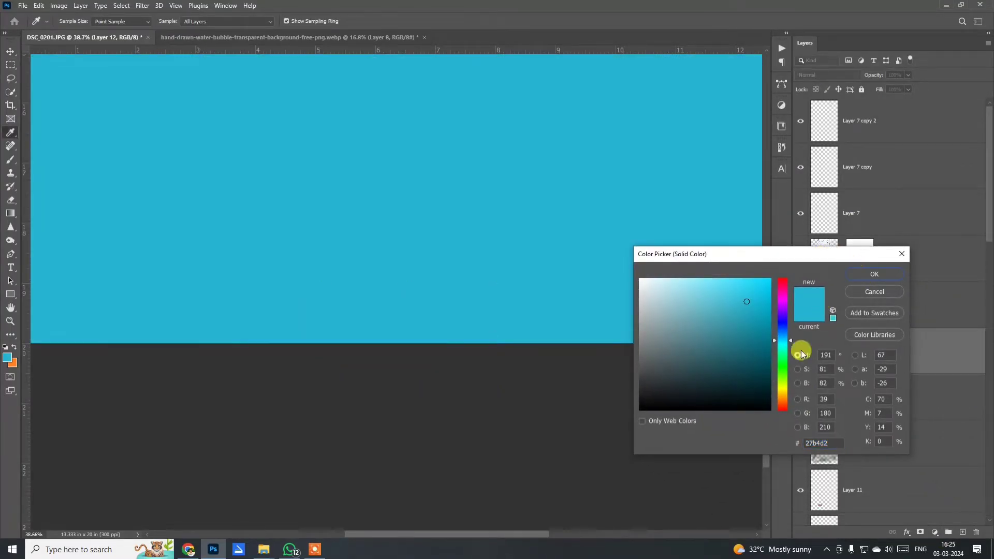
click(781, 368)
click(759, 351)
click(765, 373)
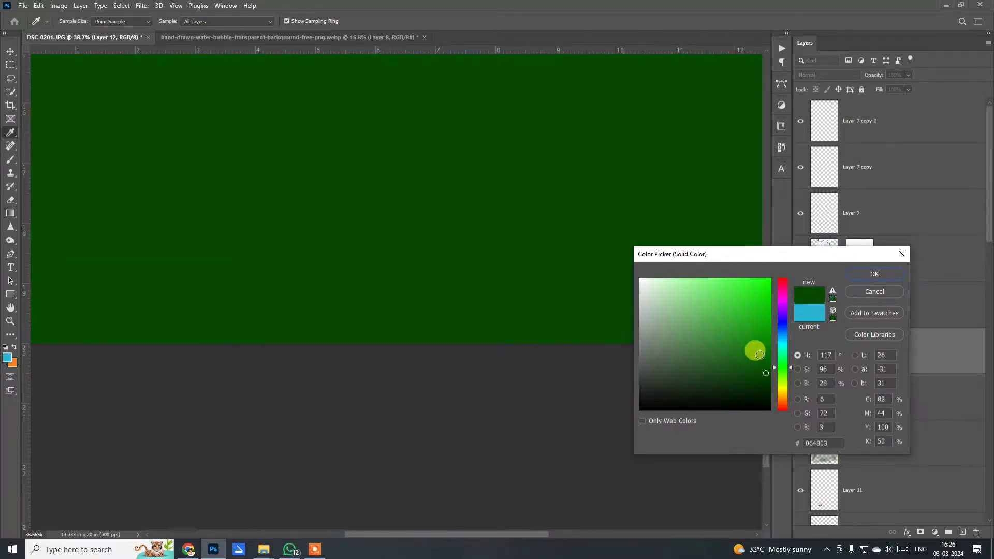
click(761, 354)
click(859, 277)
Clip the green fill to the crab and lower the fill layer's opacity to 36%.
right_click(916, 351)
click(808, 288)
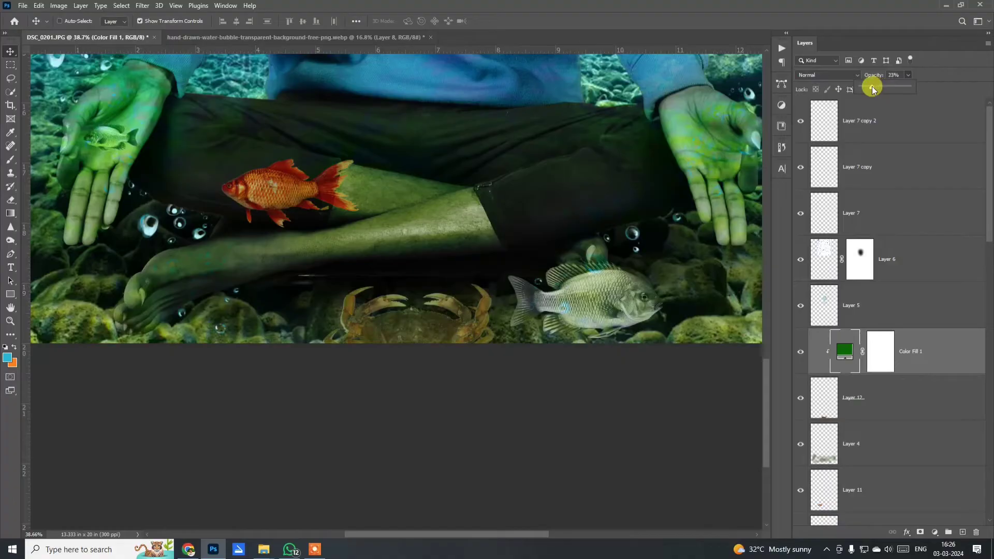
scroll(517, 370, down, 2)
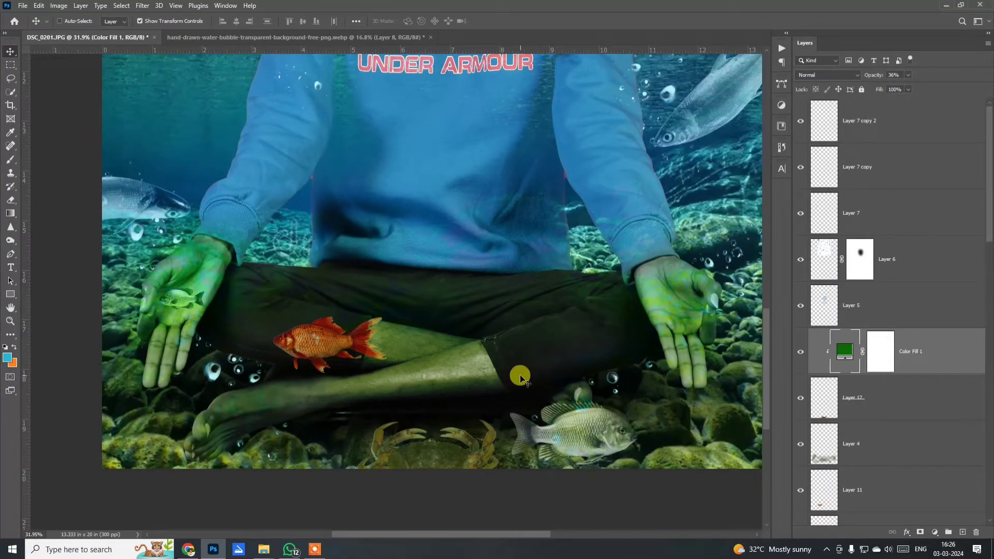
Move the boxed crab and goldfish aside in the collage and place the shrimp on the stones in the composite's lower-left corner.
key(ctrl+Tab)
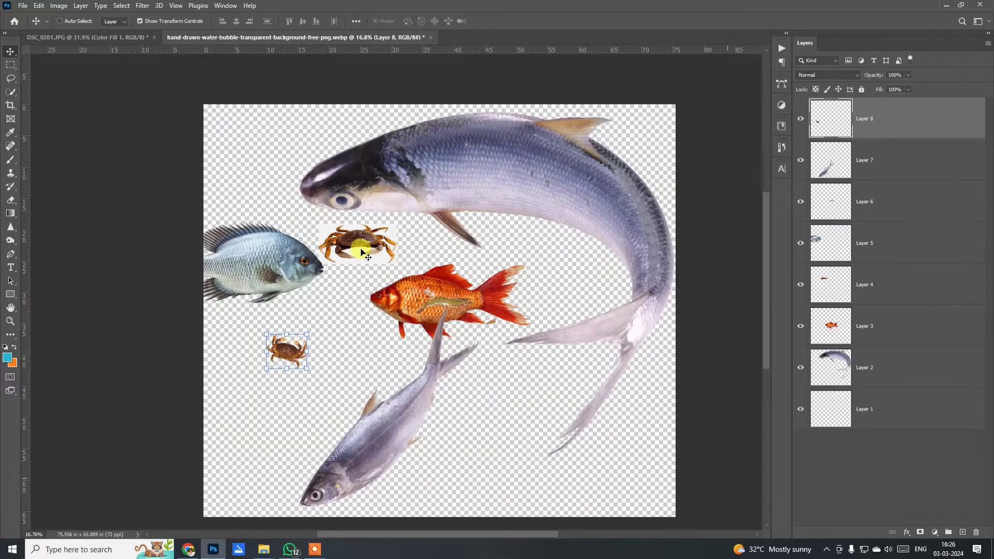
drag(357, 253, 527, 439)
drag(440, 310, 317, 368)
mouse_move(330, 396)
mouse_down()
mouse_move(319, 421)
mouse_move(324, 413)
mouse_up()
drag(268, 367, 264, 354)
key(Return)
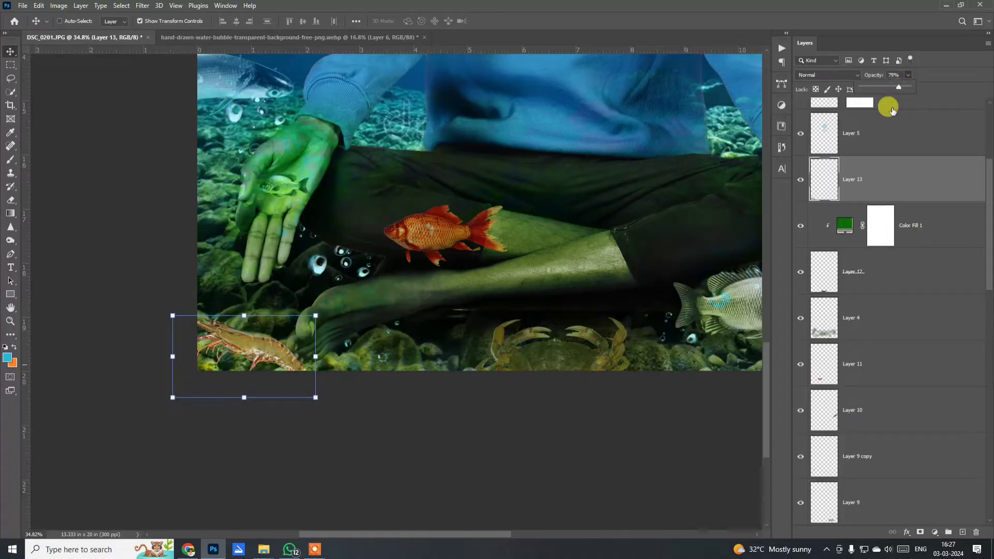
Add a dark green solid colour fill layer directly above the shrimp layer.
click(934, 532)
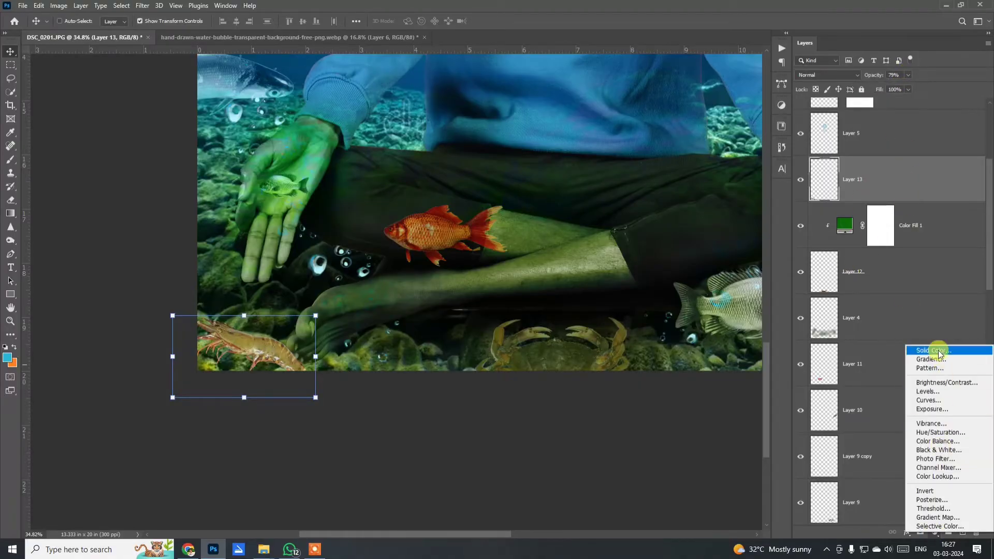
click(939, 348)
click(762, 375)
click(874, 273)
Clip the green fill to the shrimp, giving the tint 22% opacity and about 68% fill and the shrimp 100% opacity.
right_click(901, 179)
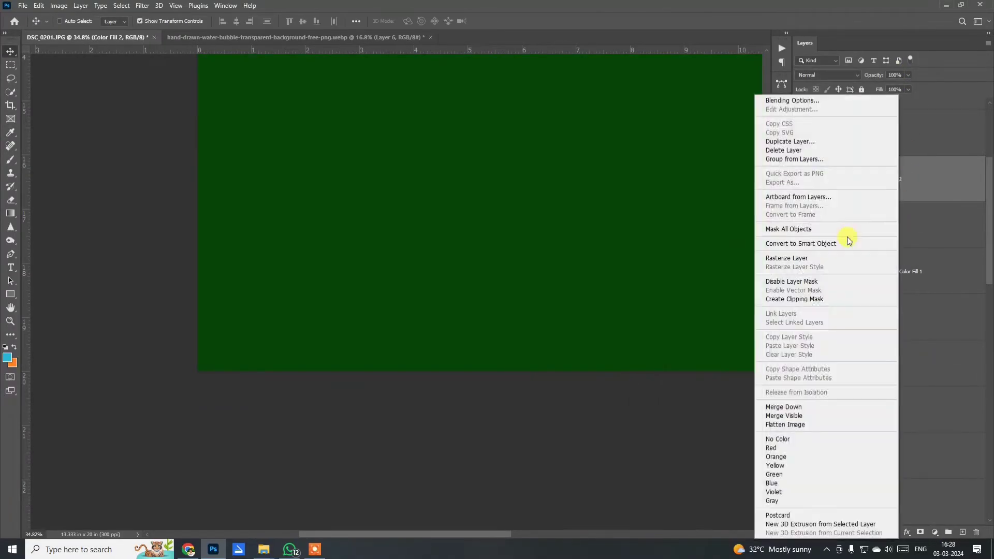
click(839, 299)
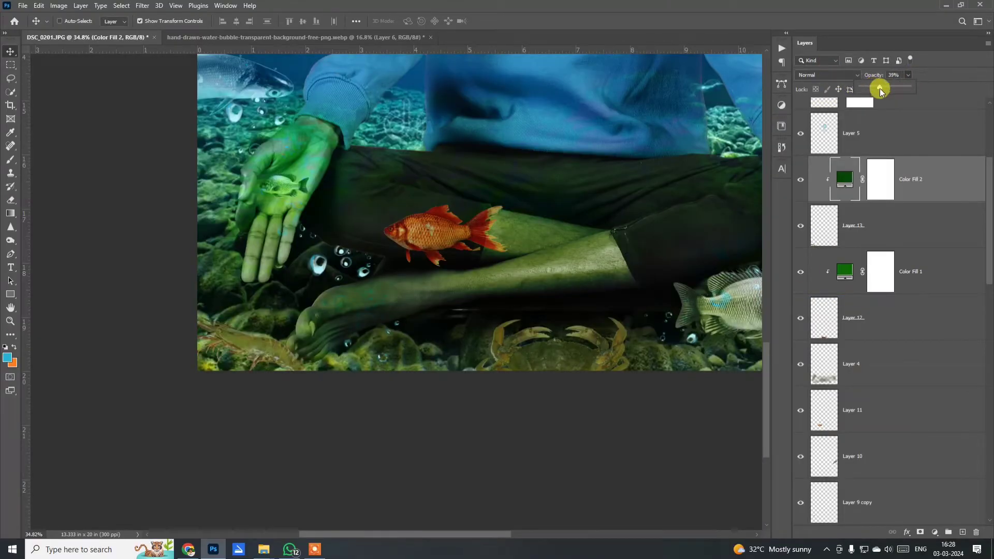
click(867, 214)
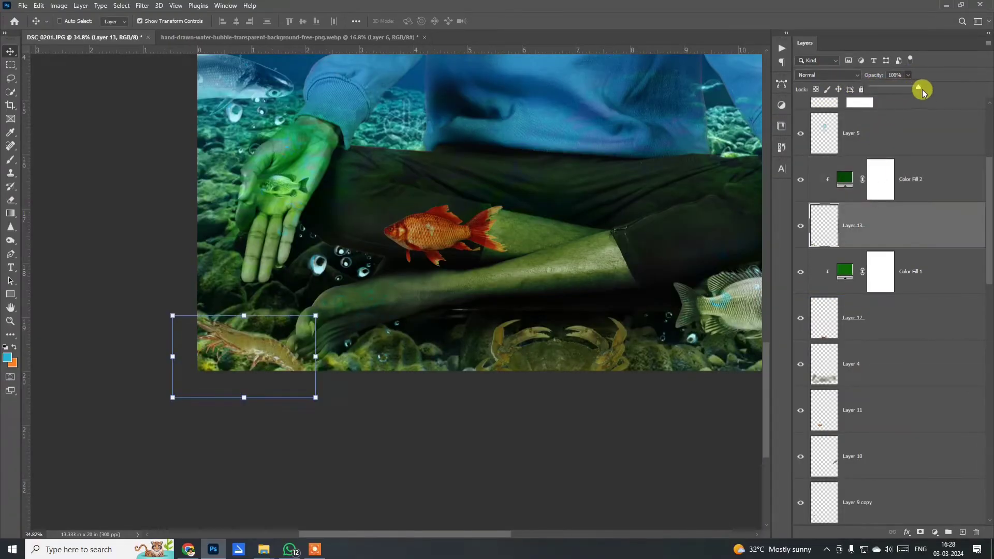
click(916, 179)
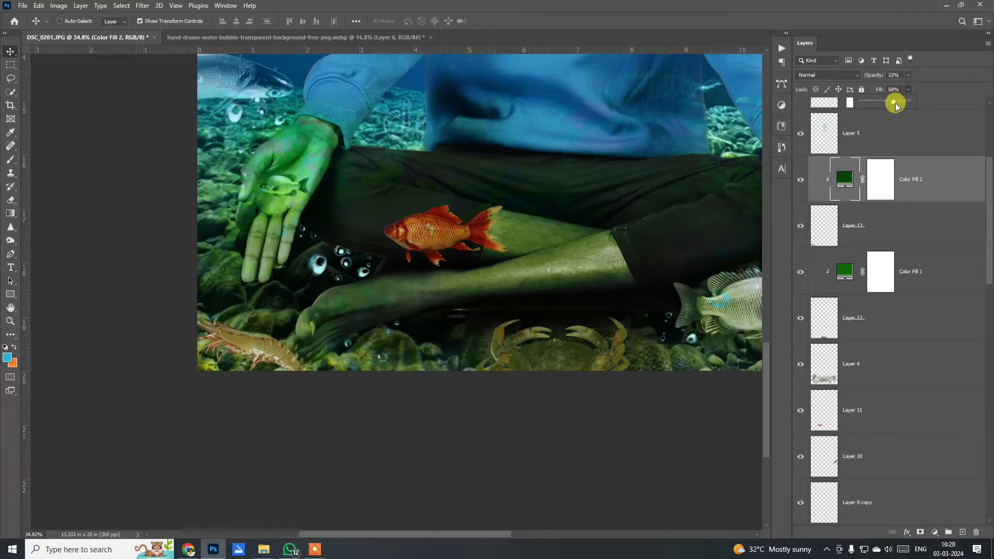
Shift the shrimp slightly past the picture's left edge and flip it horizontally.
click(826, 247)
drag(261, 352, 236, 354)
key(ctrl+t)
right_click(239, 352)
click(264, 334)
key(Return)
Move the goldfish from the crossed legs to the open water beside the man's arm on the picture's left side.
scroll(450, 304, down, 4)
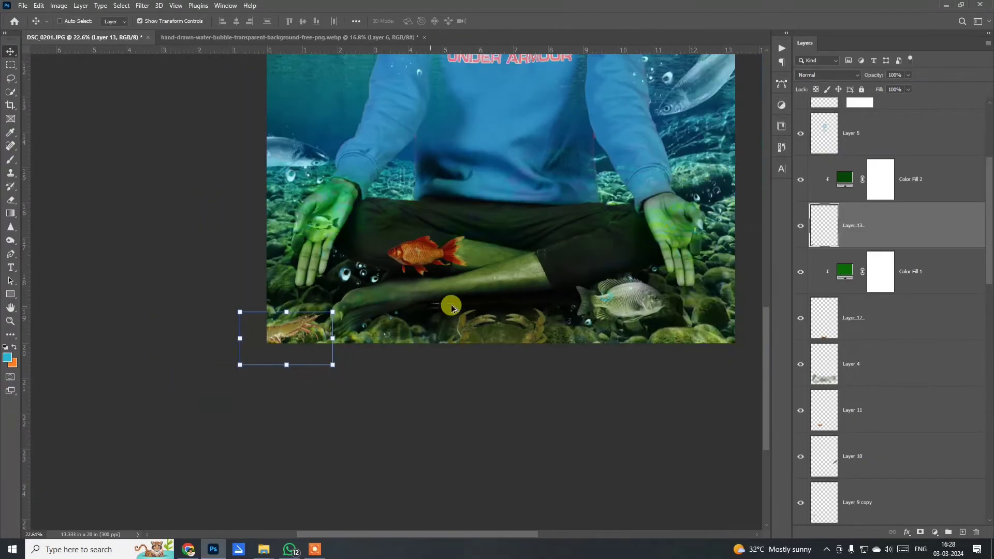
scroll(379, 396, down, 1)
right_click(324, 395)
click(325, 401)
right_click(321, 401)
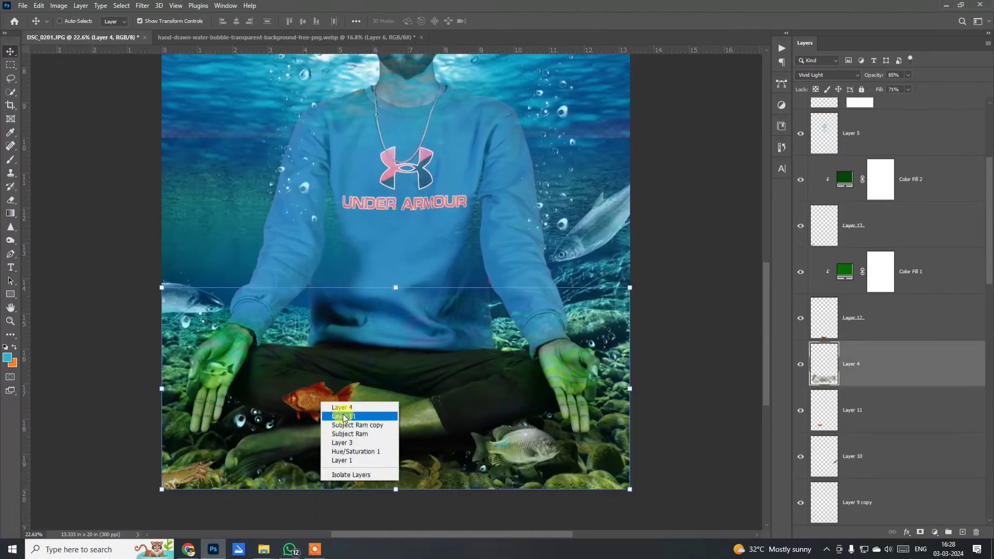
click(342, 416)
drag(315, 402, 217, 196)
Set the goldfish layer's blend mode to Luminosity and check it against the whole picture.
scroll(217, 202, up, 4)
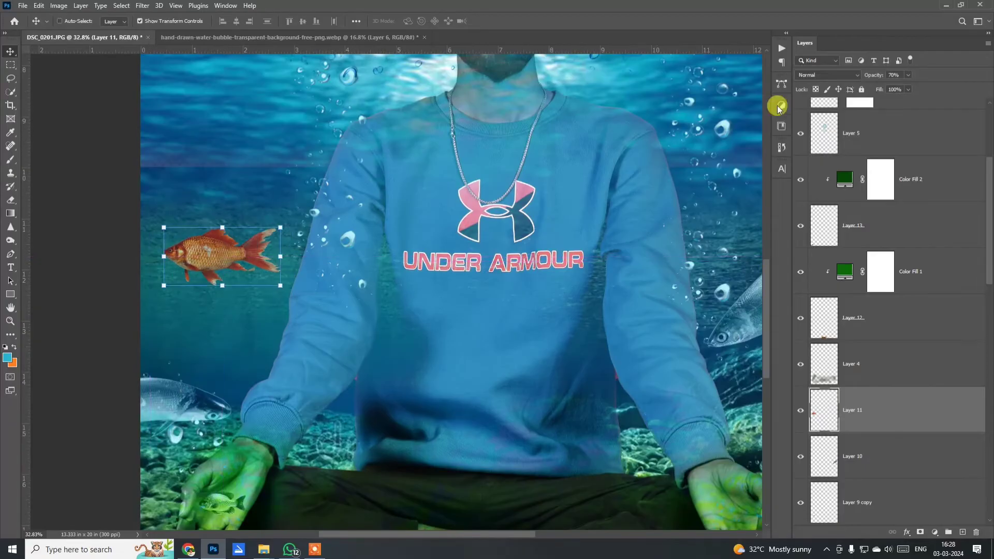
click(827, 75)
click(815, 329)
scroll(207, 223, down, 5)
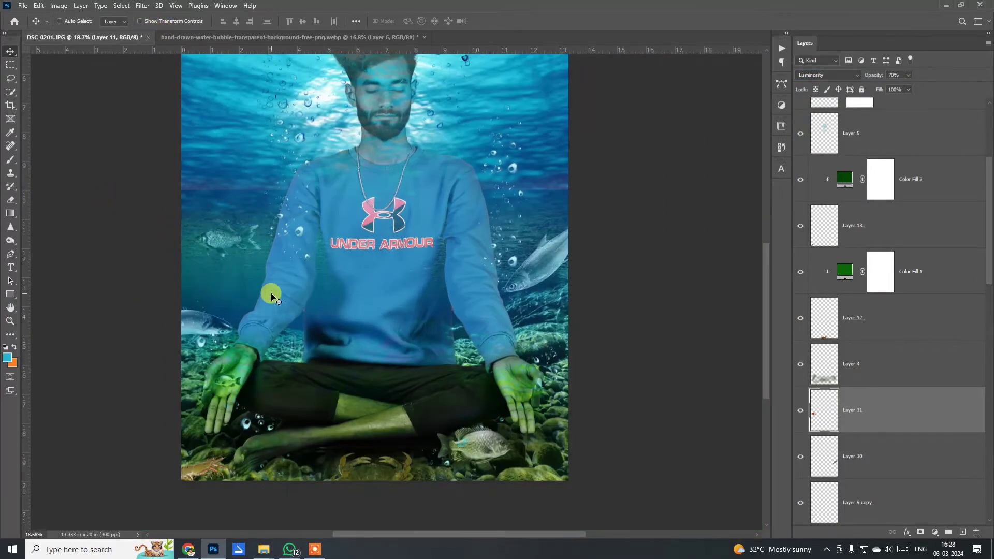
scroll(271, 294, down, 2)
scroll(224, 276, up, 5)
scroll(204, 209, down, 3)
Close the fish collage without saving and open hand-drawn-water-bubble-transparent-background-free-png.webp afresh.
click(394, 37)
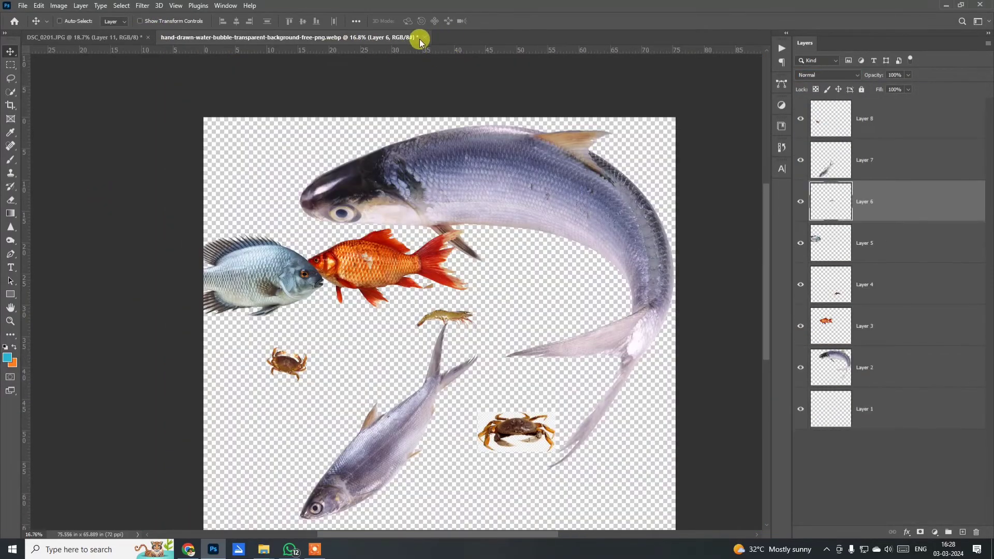
click(423, 38)
click(490, 204)
key(ctrl+o)
double_click(476, 117)
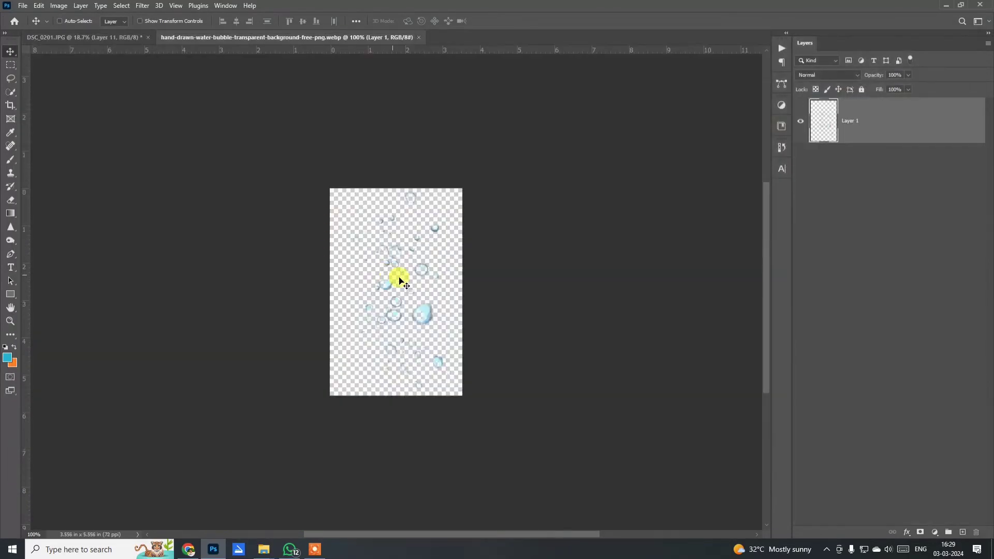
Bring the bubbles into the composite and place them just above the goldfish's mouth.
drag(398, 280, 141, 107)
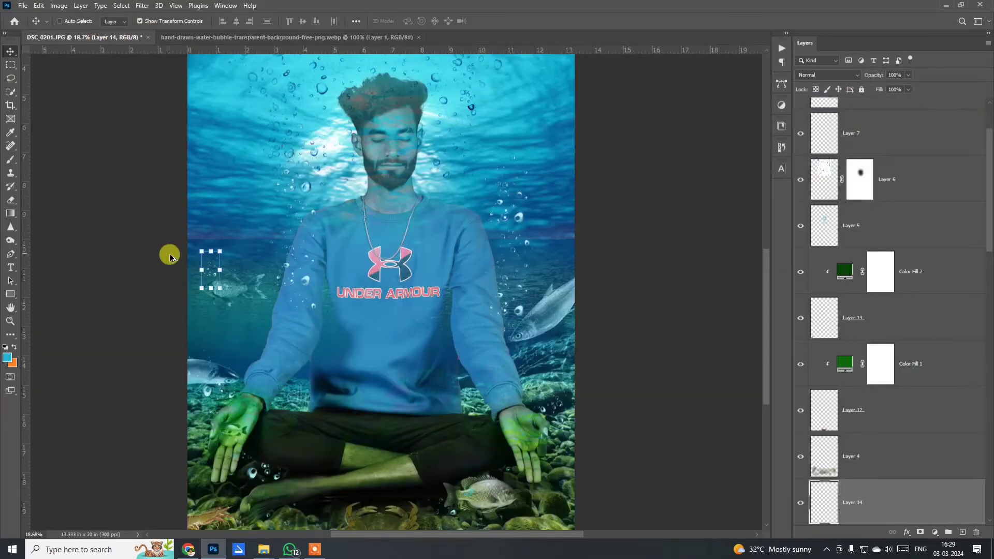
scroll(206, 274, up, 5)
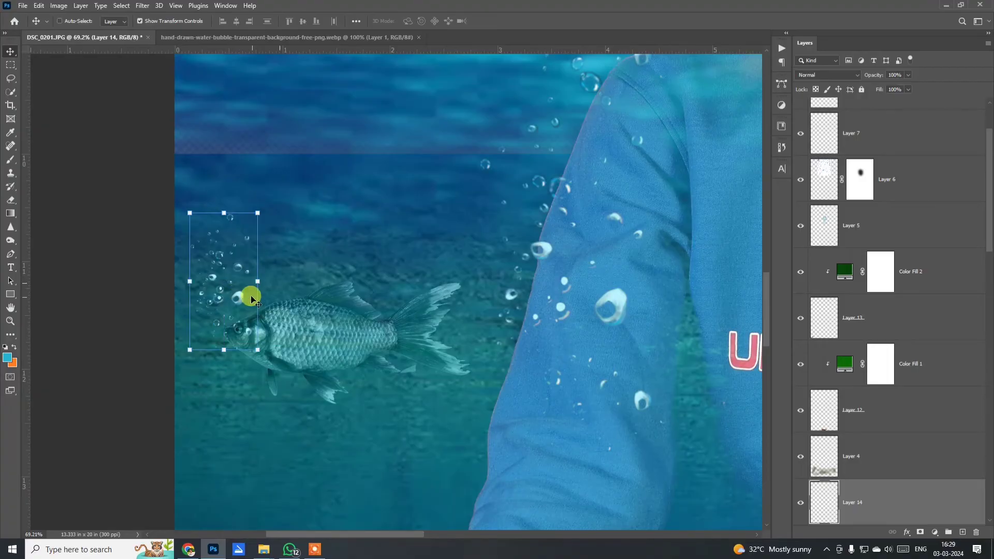
scroll(251, 299, down, 3)
scroll(240, 218, down, 2)
Duplicate the bubbles for other fish, placing copies at the left silver fish's mouth and by the stone-level fish's head.
drag(240, 217, 304, 382)
scroll(308, 411, down, 1)
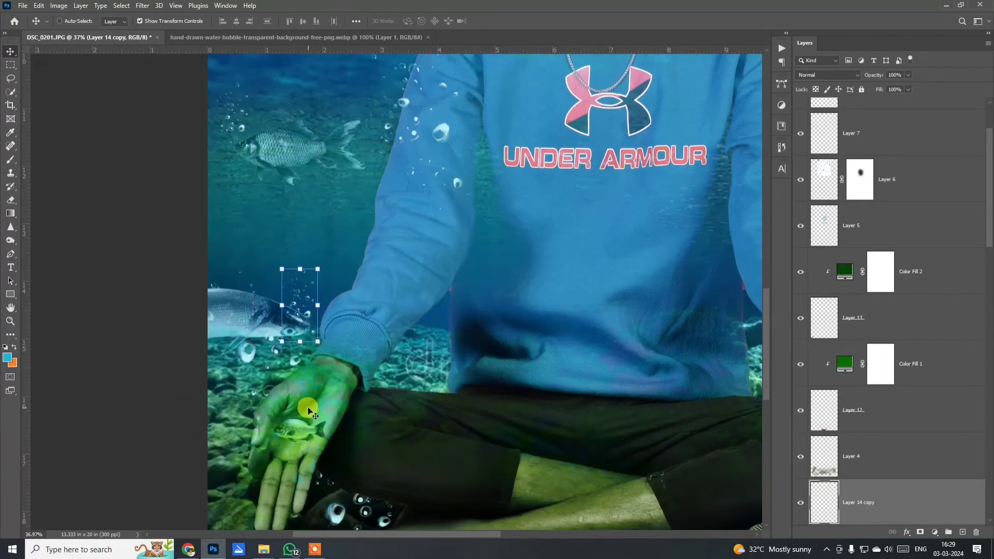
scroll(308, 412, down, 2)
drag(284, 461, 602, 470)
drag(605, 477, 352, 464)
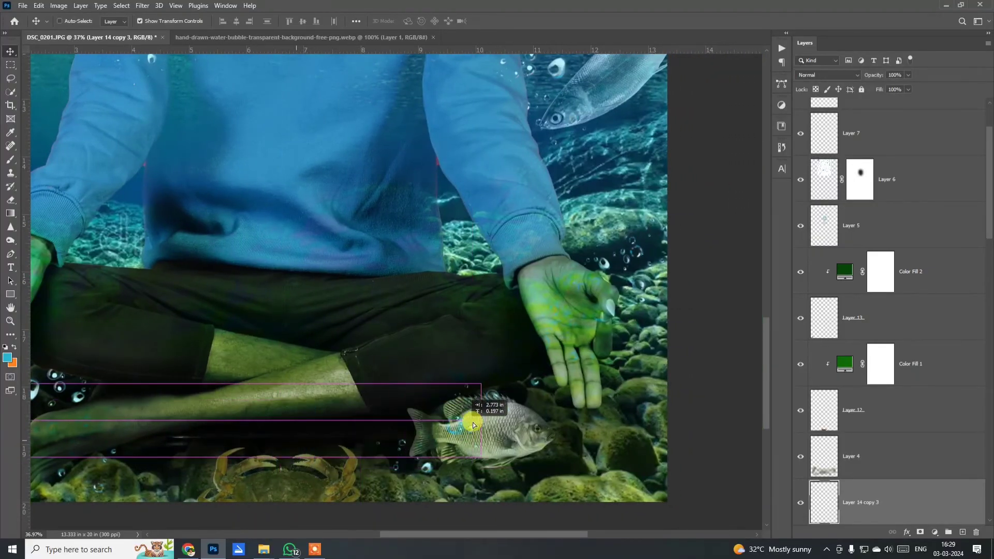
drag(529, 421, 546, 410)
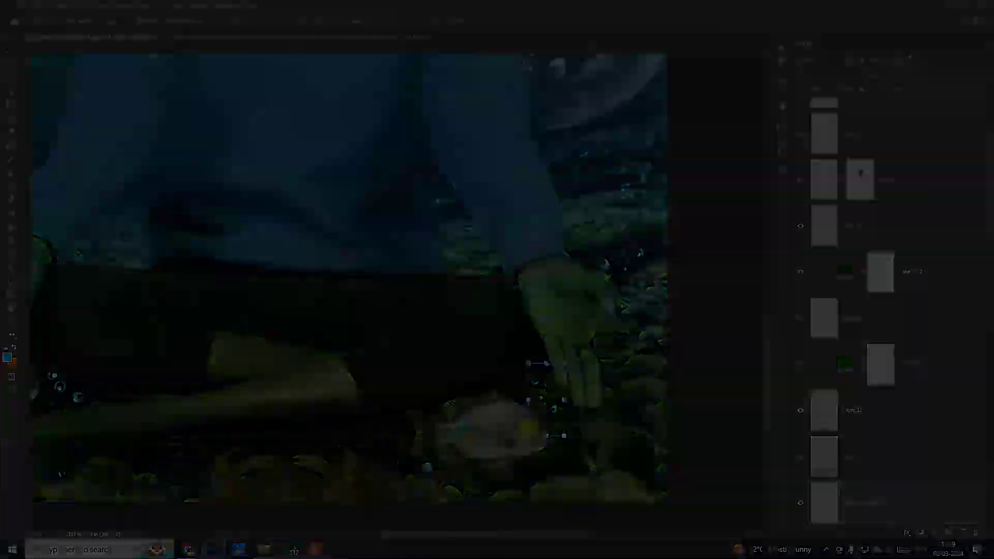